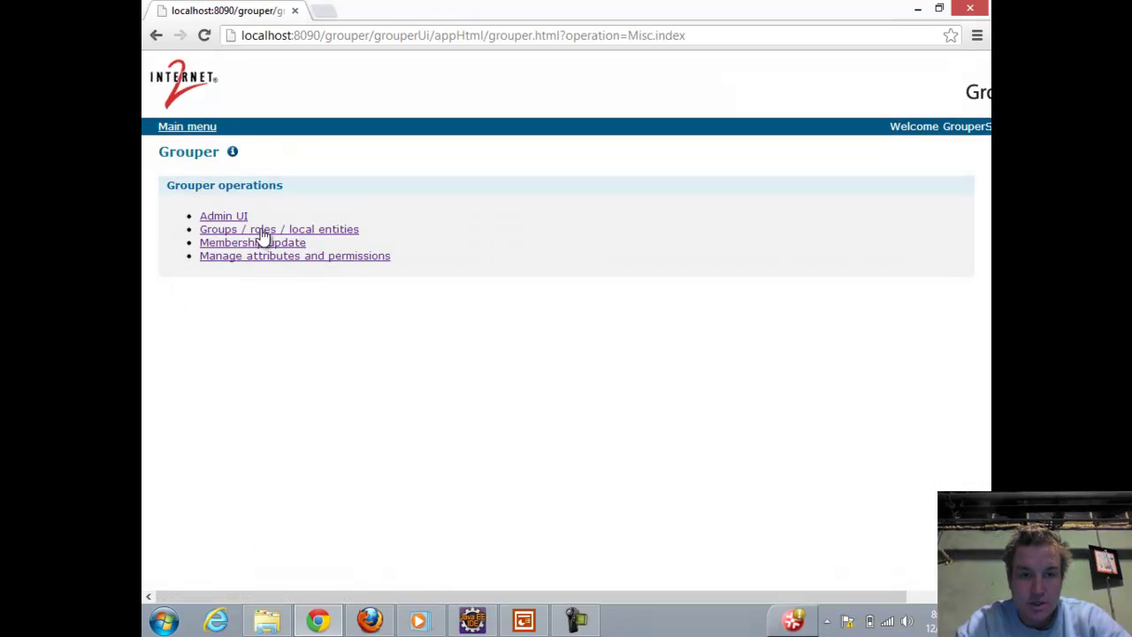
Find the role applications:pto:roles:pto_admin among the groups / roles / local entities, open it for editing and view its memberships.
click(263, 232)
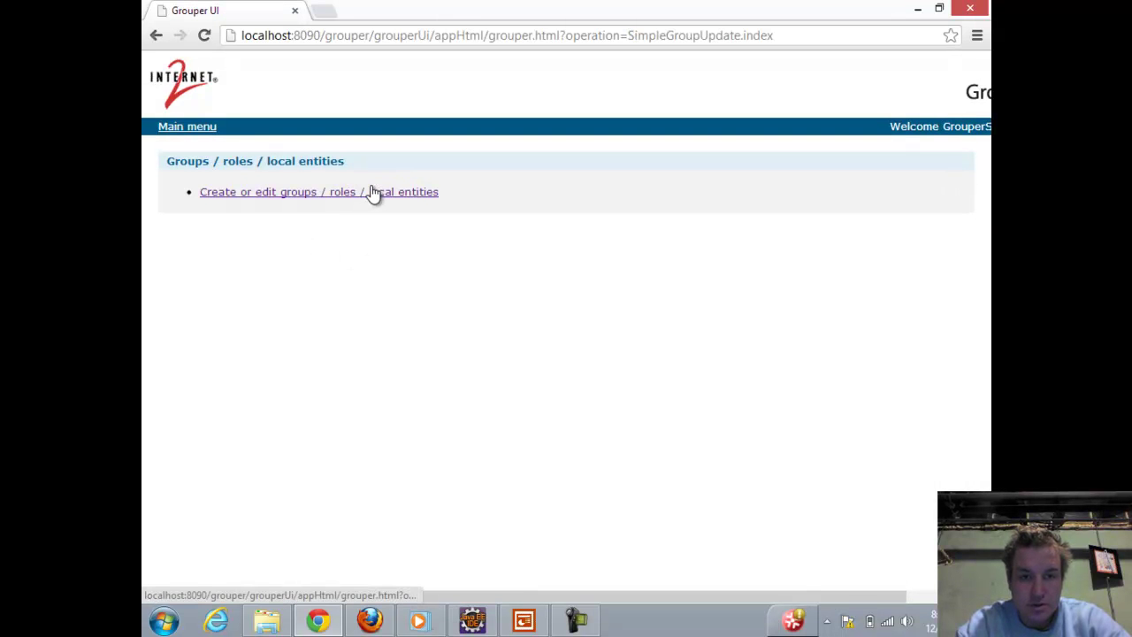
click(276, 193)
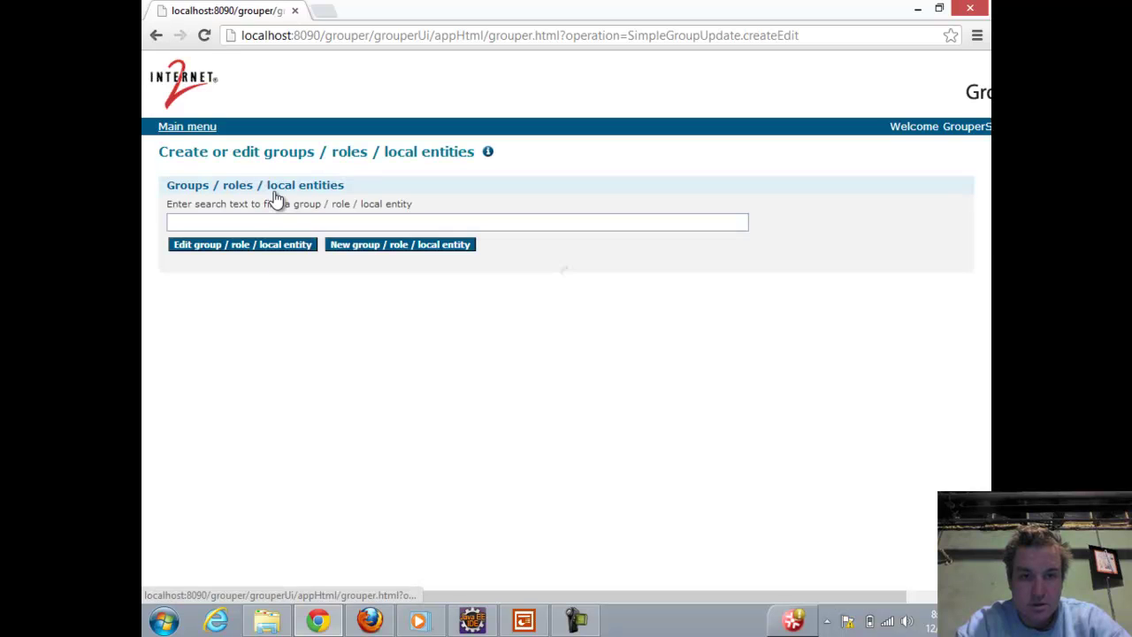
click(325, 223)
text(pto)
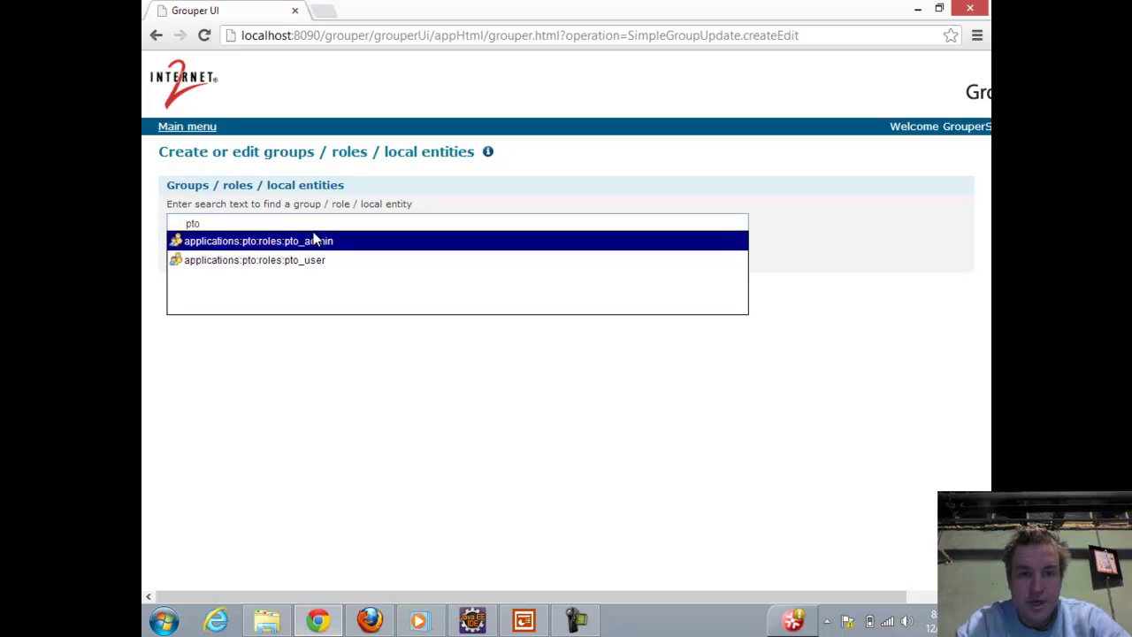
click(316, 241)
click(261, 248)
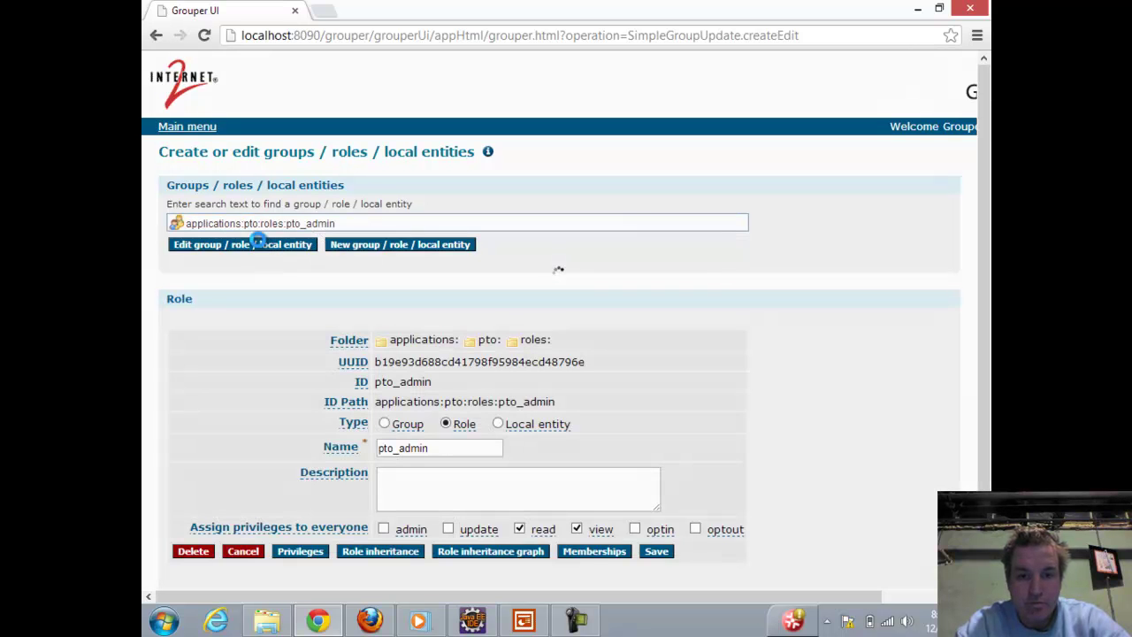
click(594, 552)
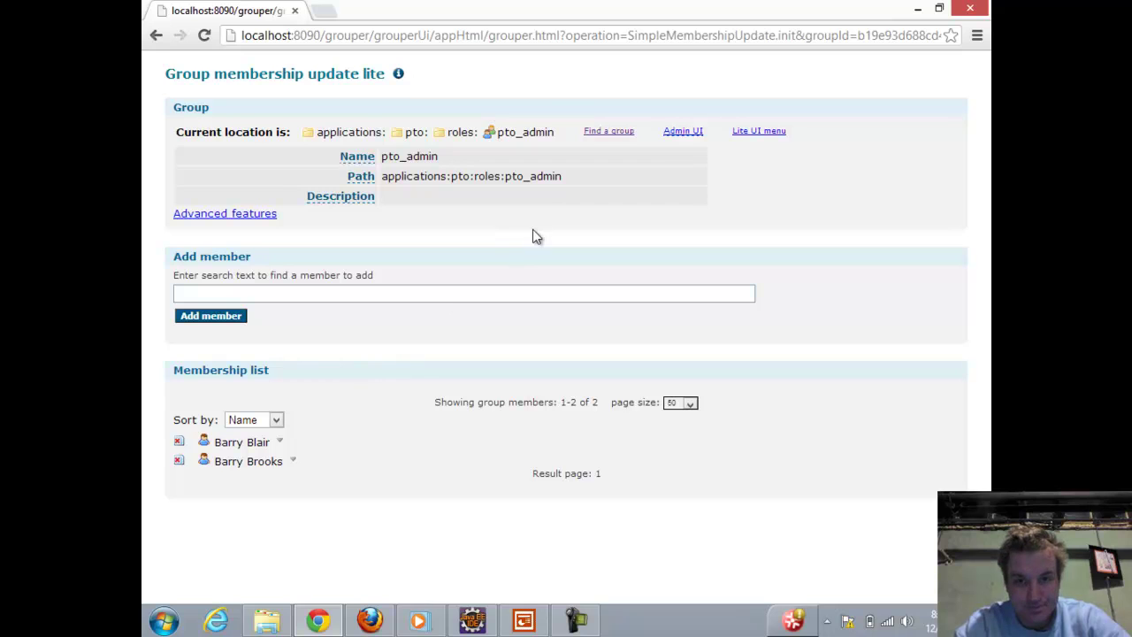
Go to viewing or assigning permissions and filter the Role type permissions by the role applications:pto:roles:pto_admin.
click(756, 135)
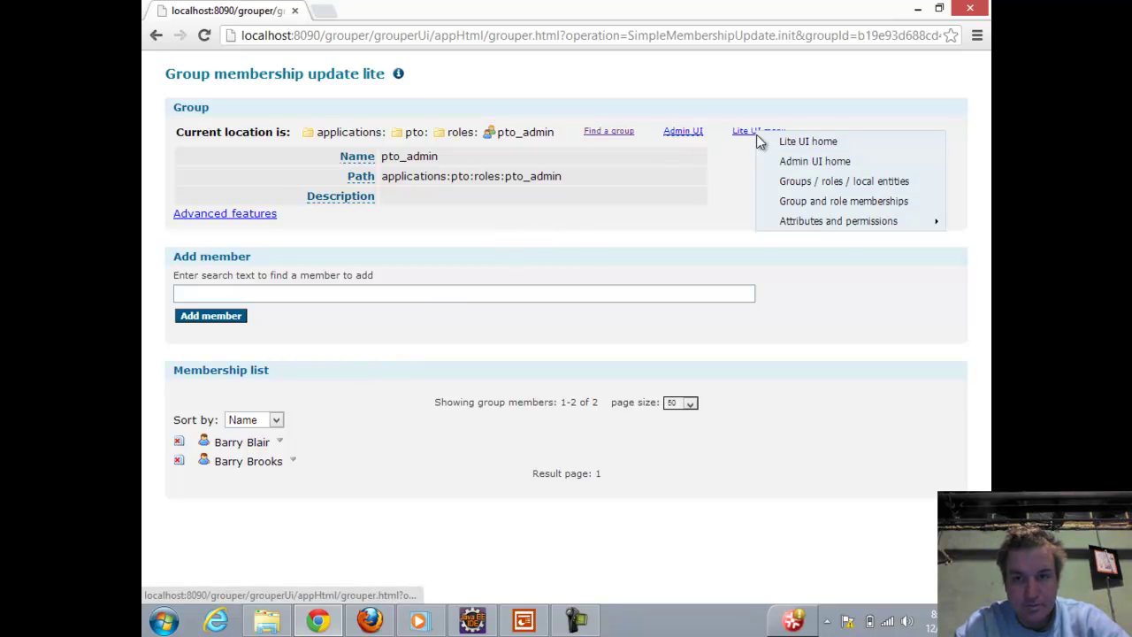
mouse_move(825, 219)
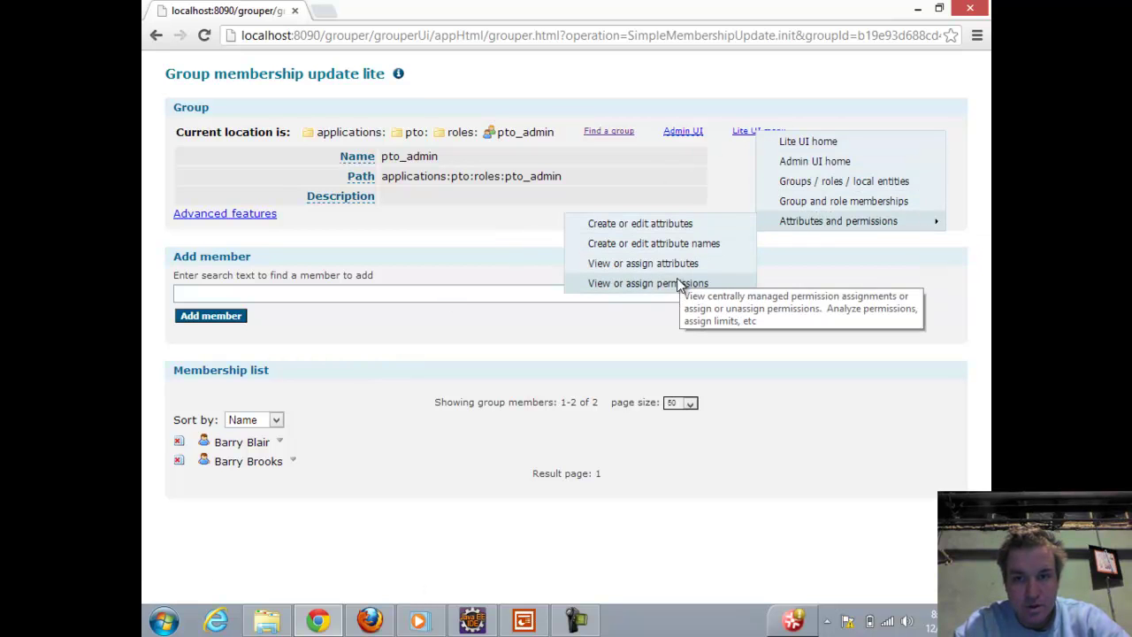
click(666, 285)
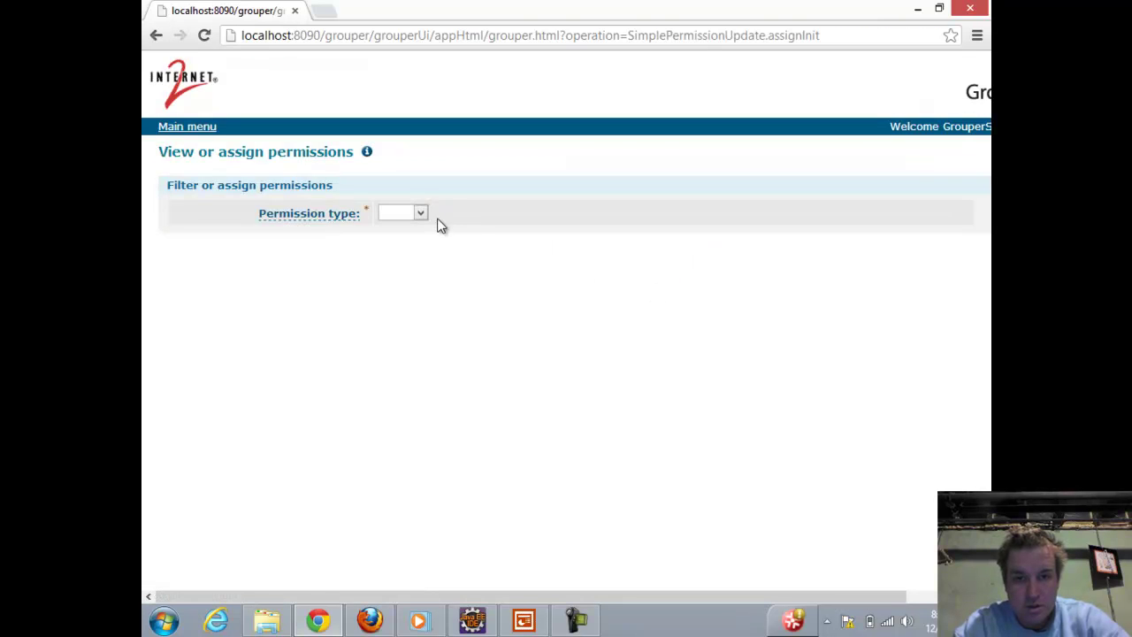
click(421, 214)
click(400, 242)
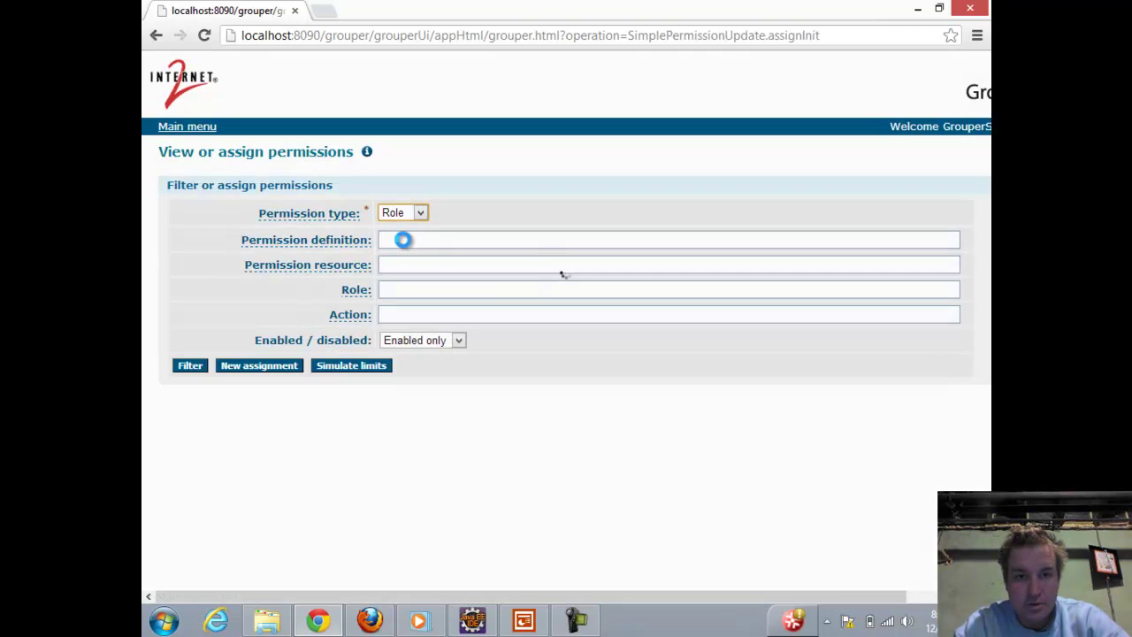
click(415, 289)
text(pto)
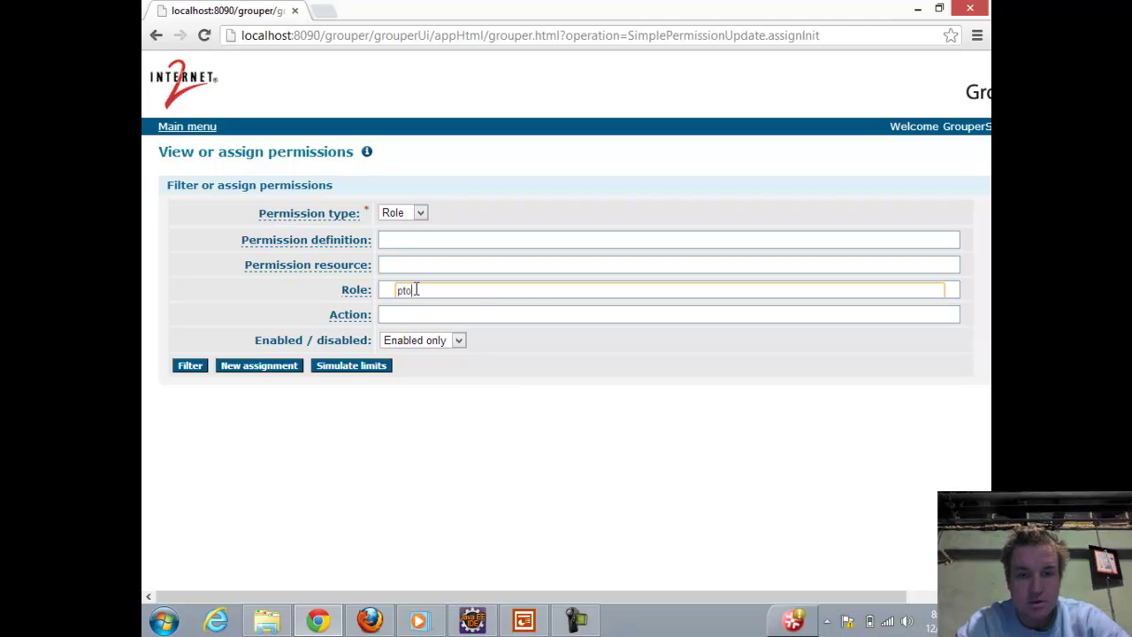
click(435, 310)
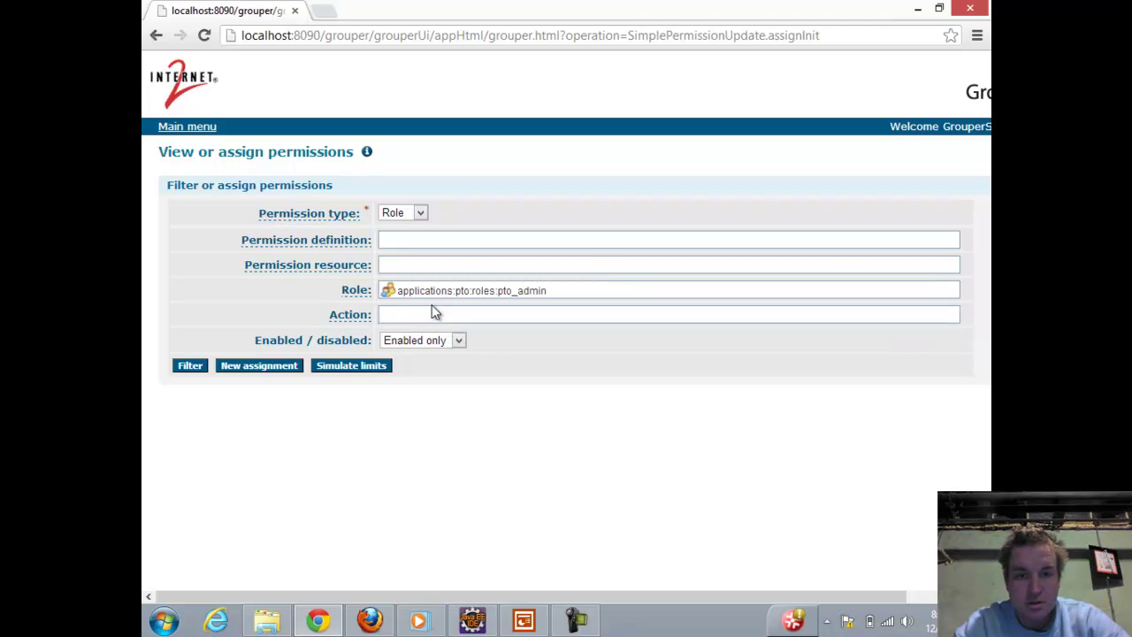
click(193, 366)
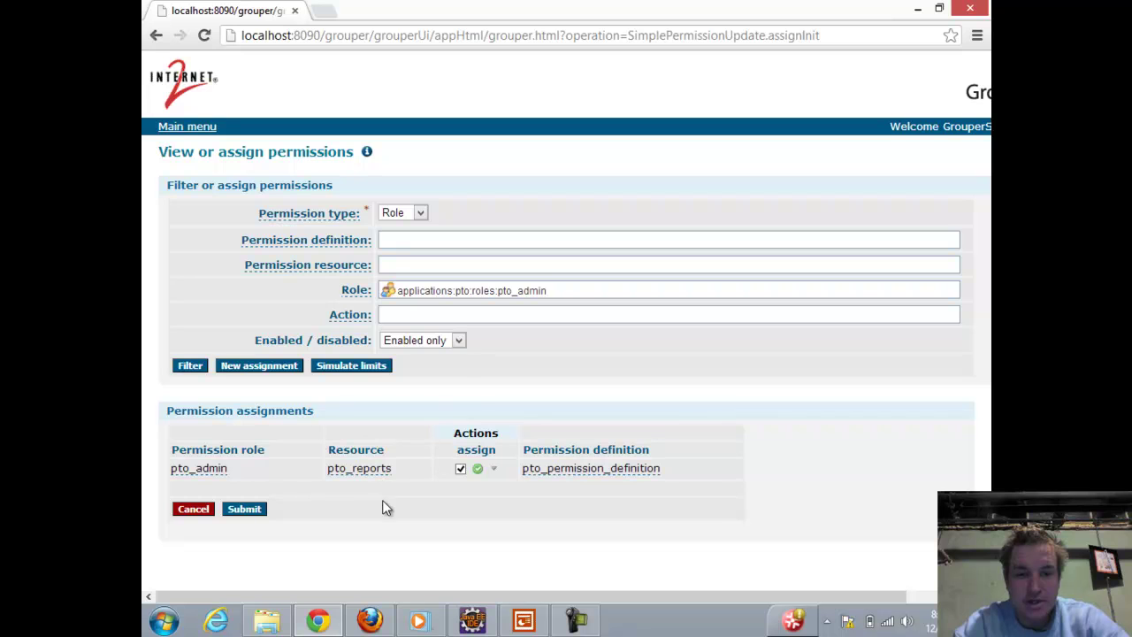
Switch the permission type to Entity and filter the permissions by the first listed member of the pto_admin role.
click(419, 214)
click(411, 254)
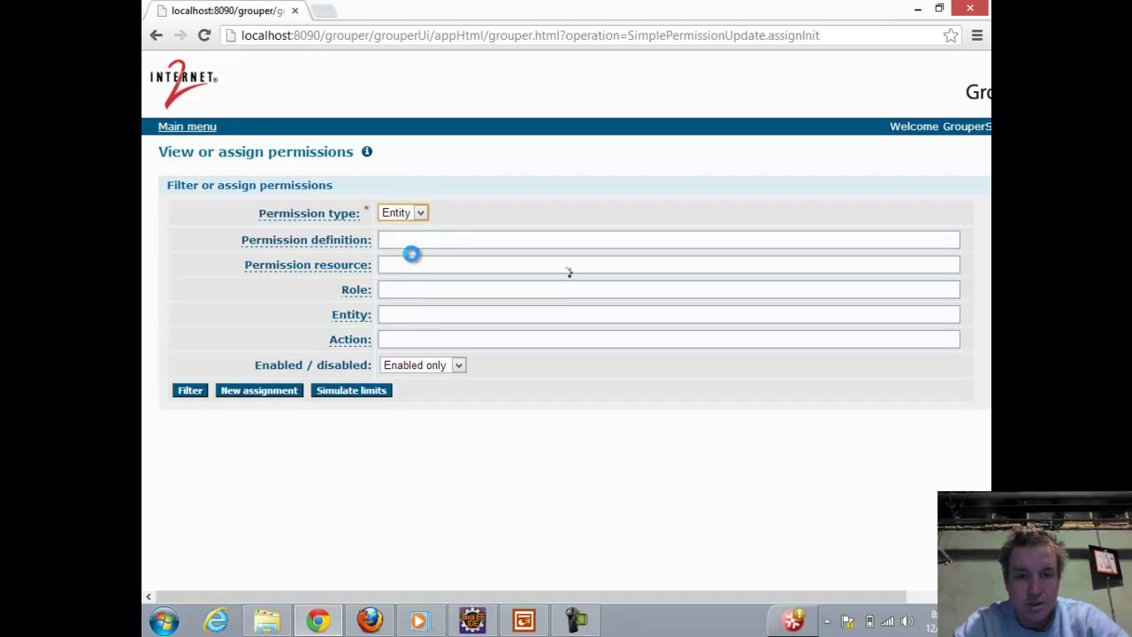
click(439, 316)
text(barr)
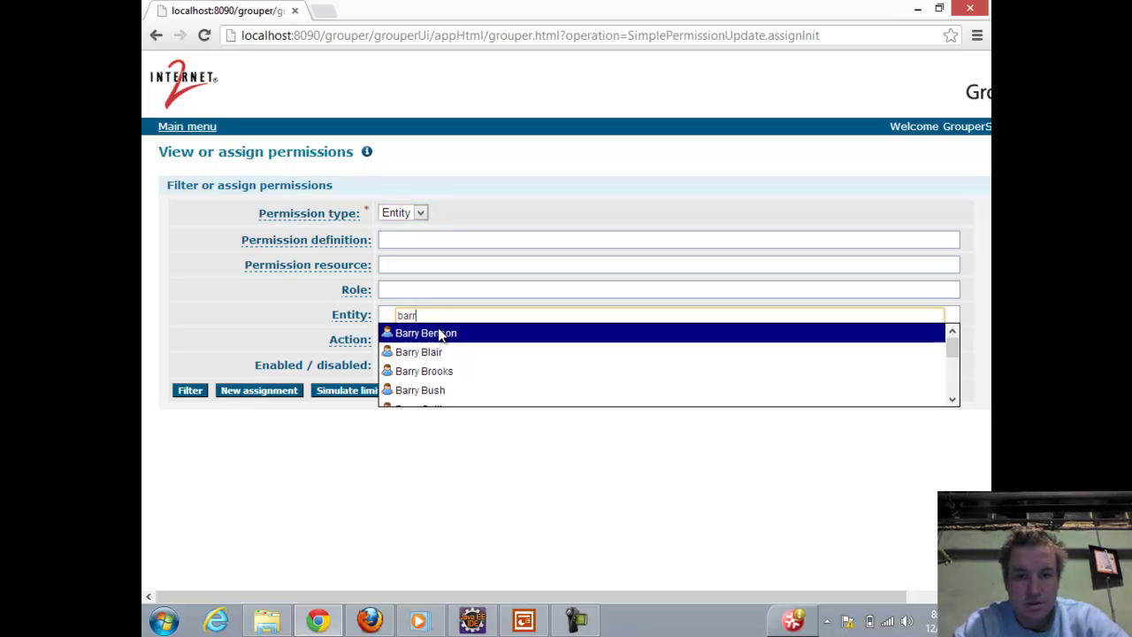
click(440, 353)
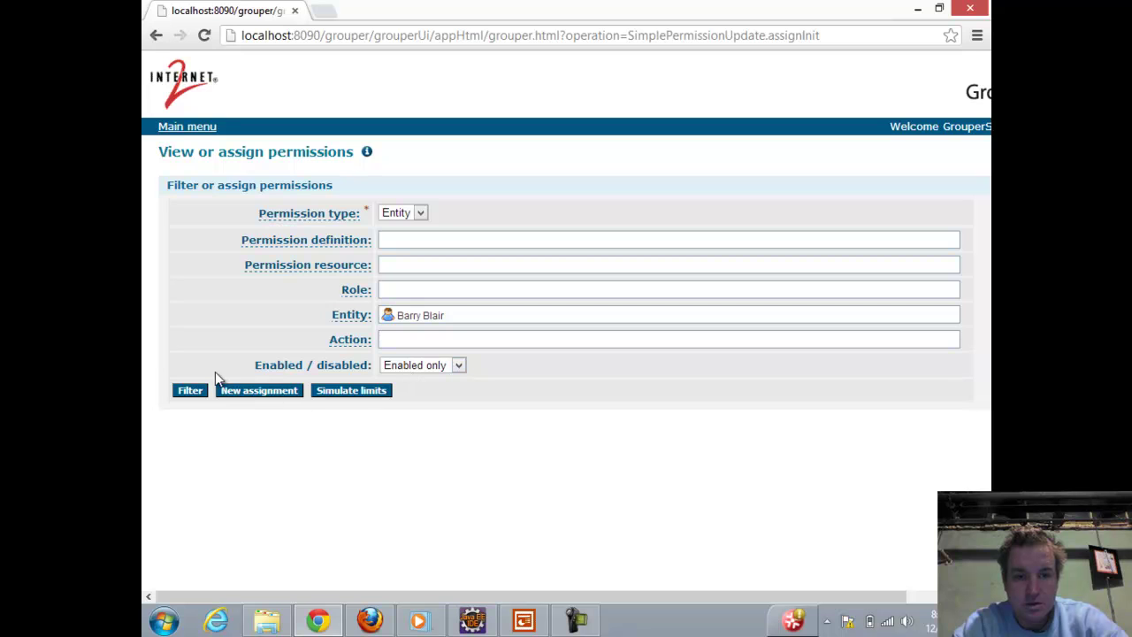
click(189, 390)
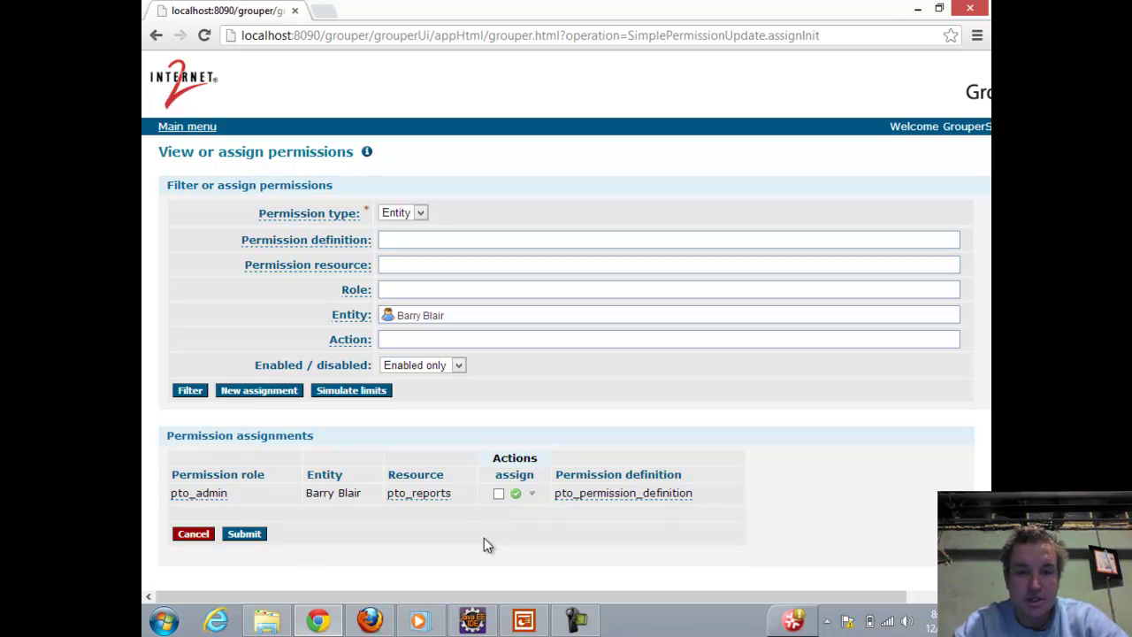
Start a new Role type permission assignment with applications:pto:permissions:pto_login as the permission resource.
click(402, 212)
click(403, 241)
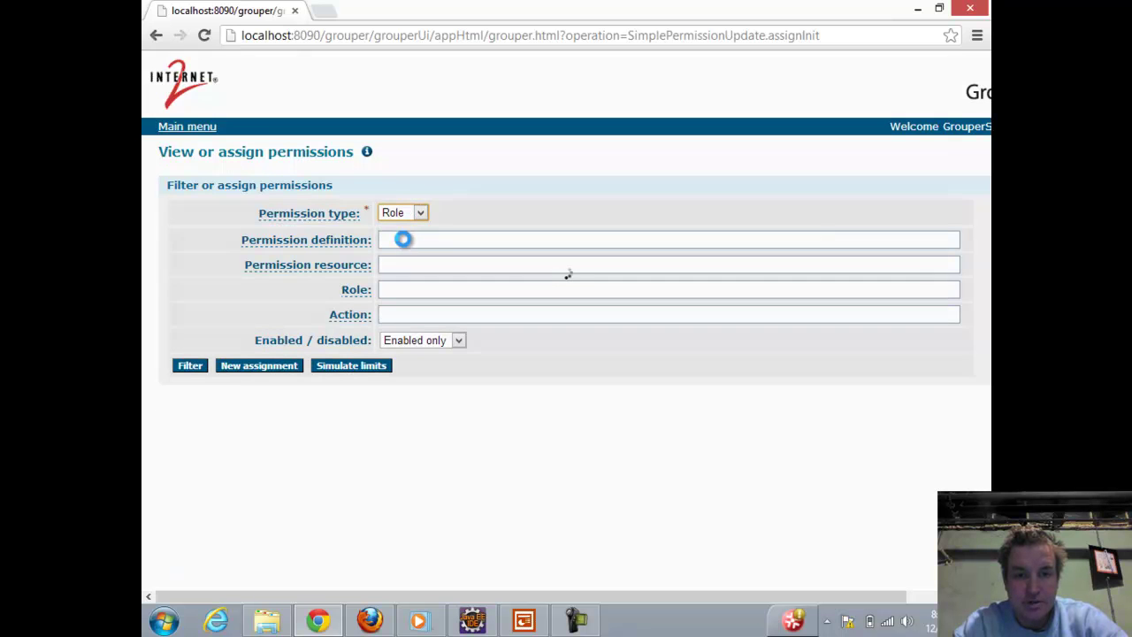
click(423, 287)
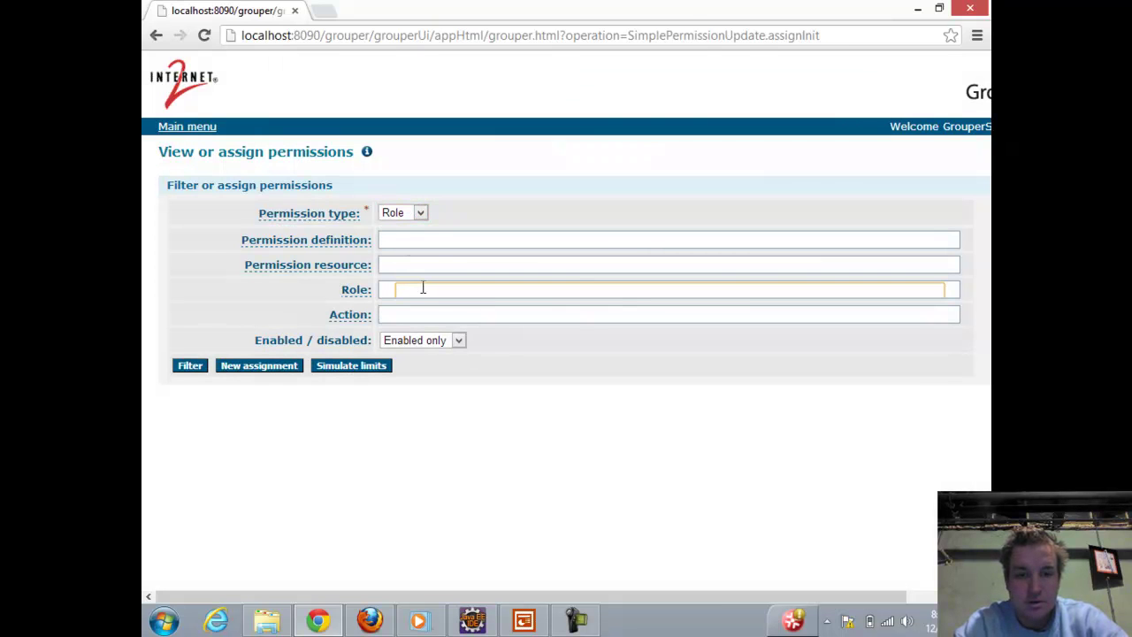
click(258, 365)
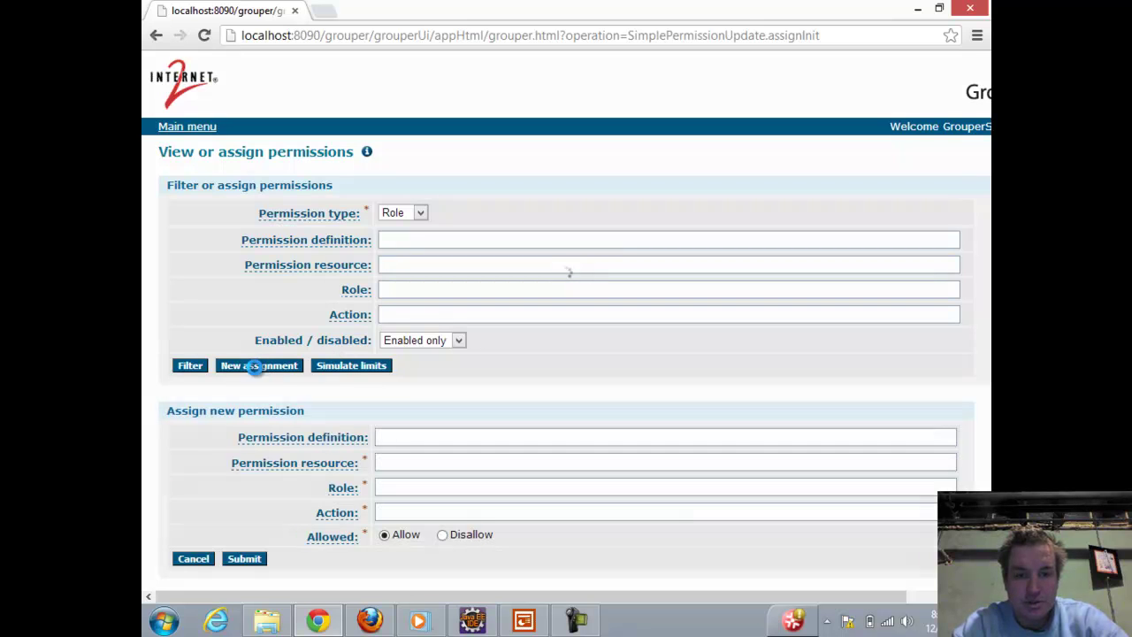
click(423, 465)
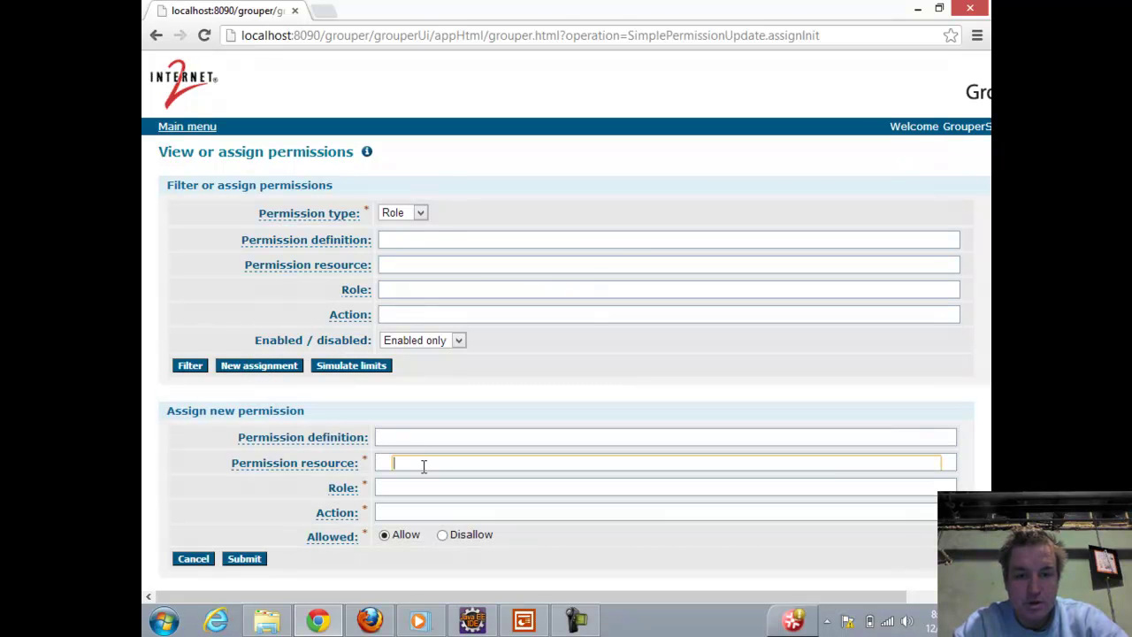
text(pto)
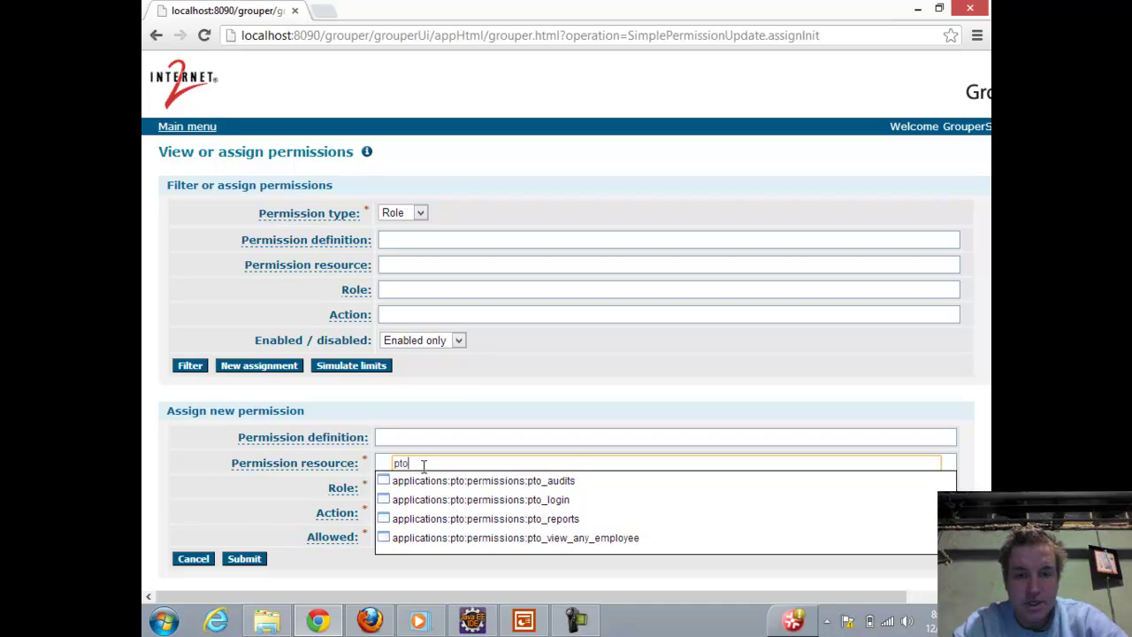
click(472, 499)
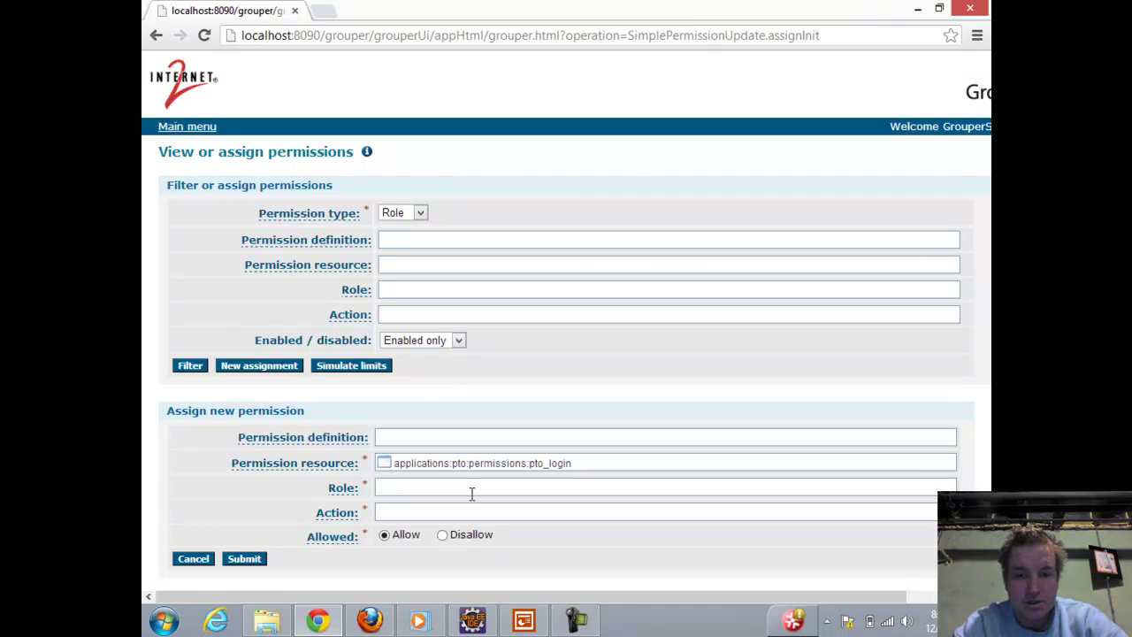
Set the new assignment's role to applications:pto:roles:pto_admin and its action to assign, and submit it as allowed.
click(414, 488)
text(pto)
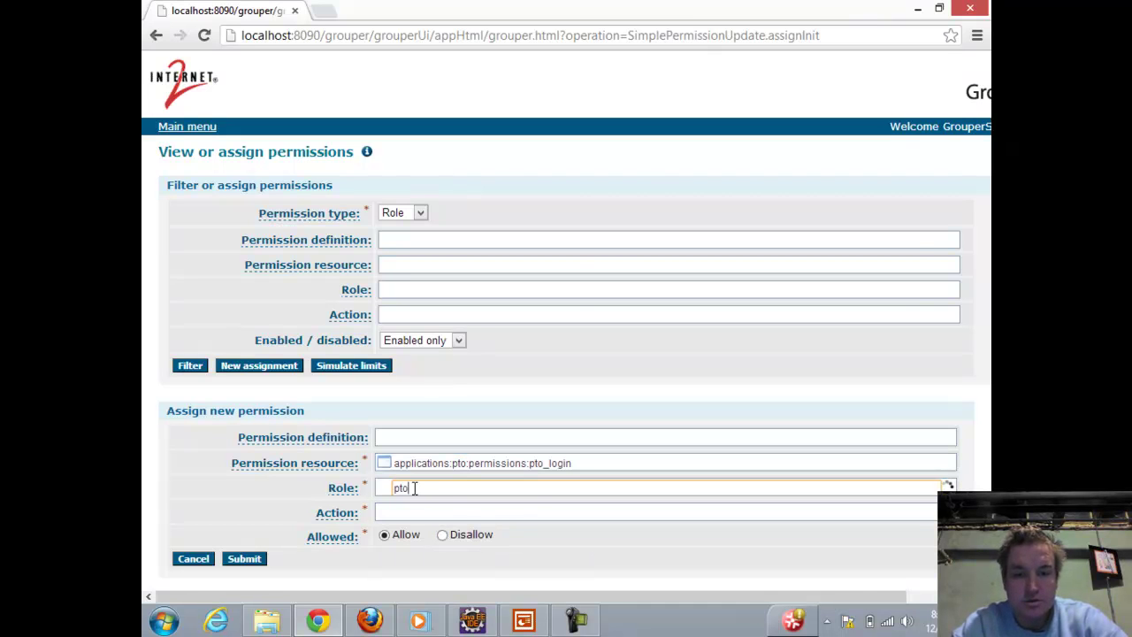
click(436, 506)
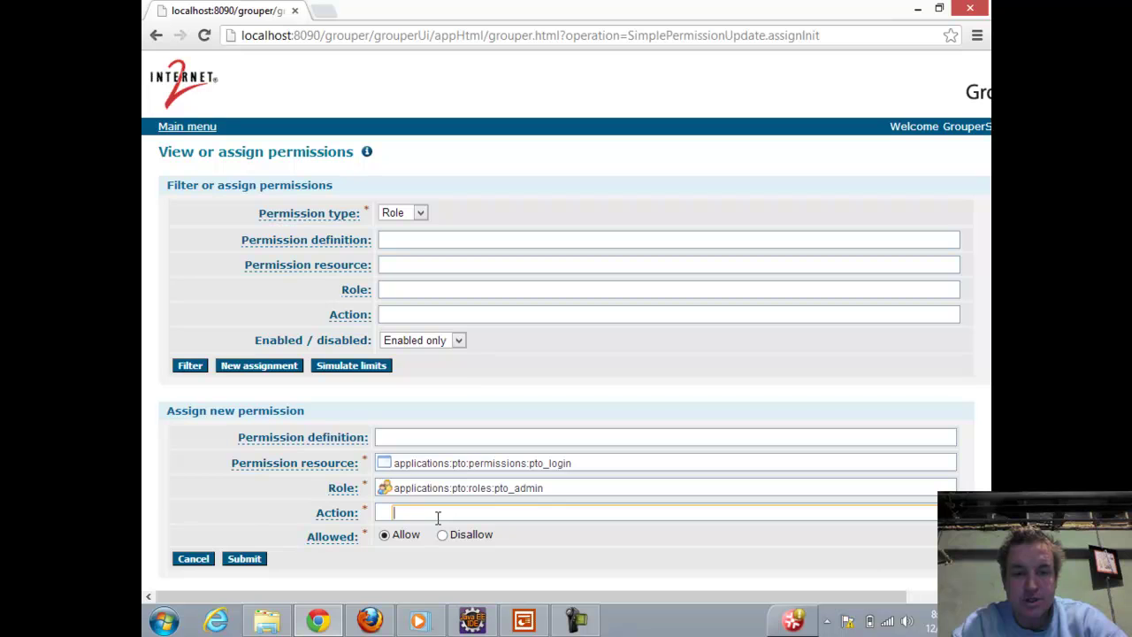
click(437, 517)
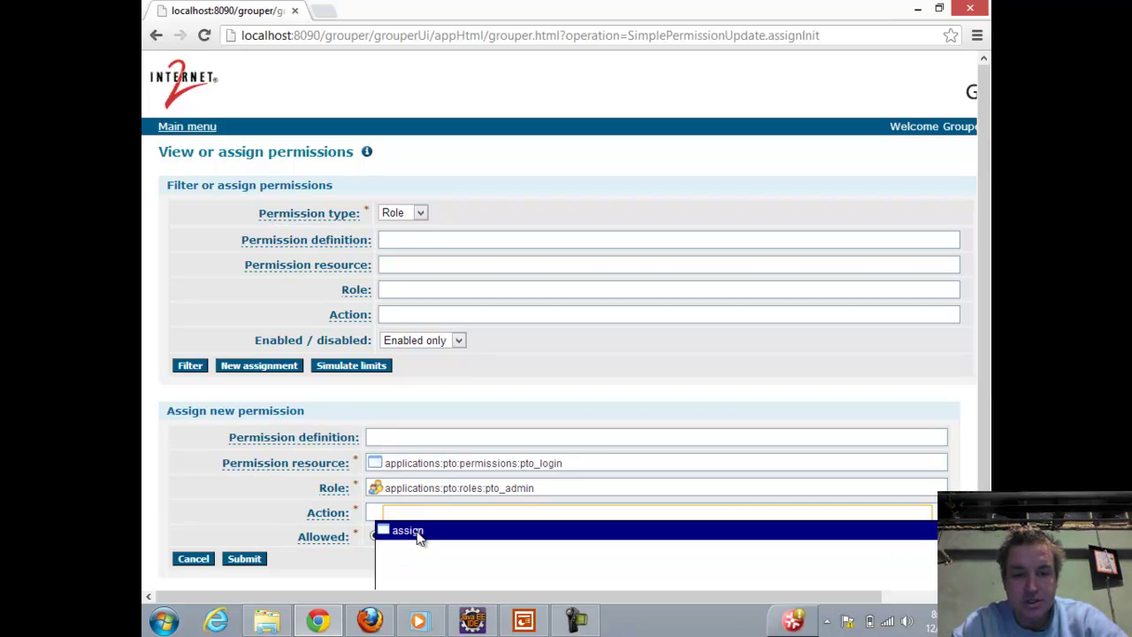
click(420, 532)
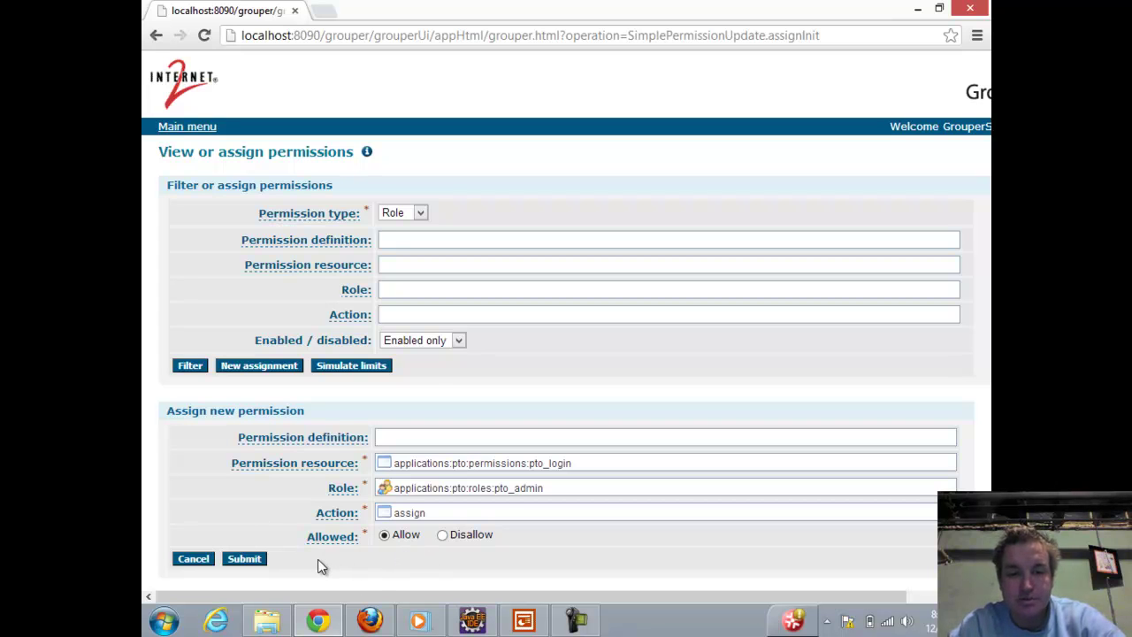
click(248, 559)
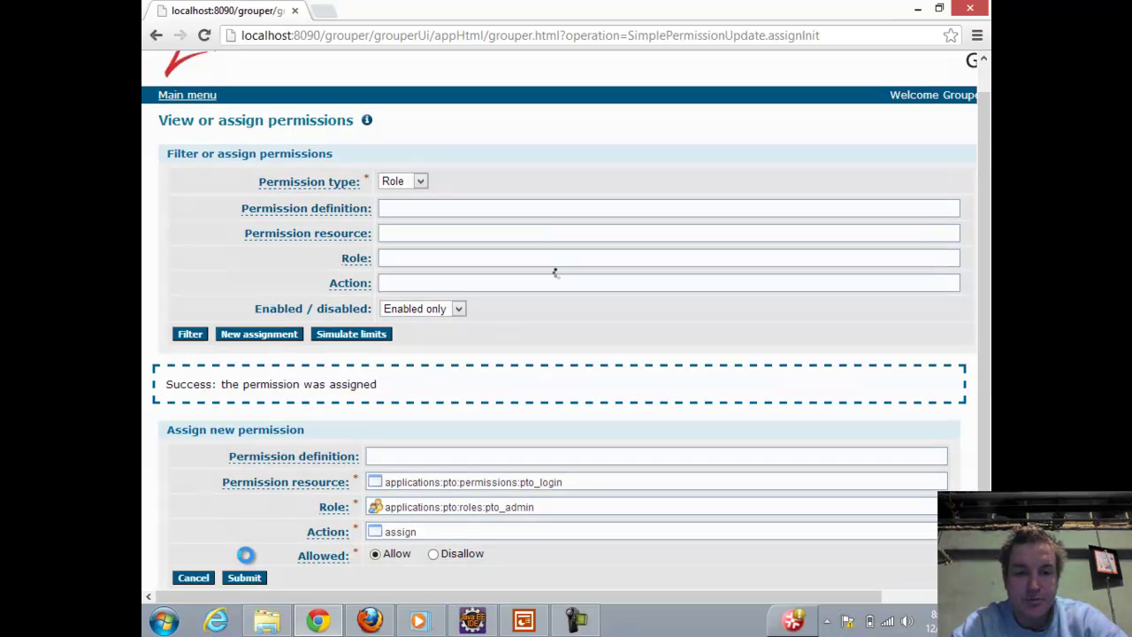
Filter the role permissions by applications:pto:roles:pto_admin to review the role's current assignments.
click(420, 251)
text(pto)
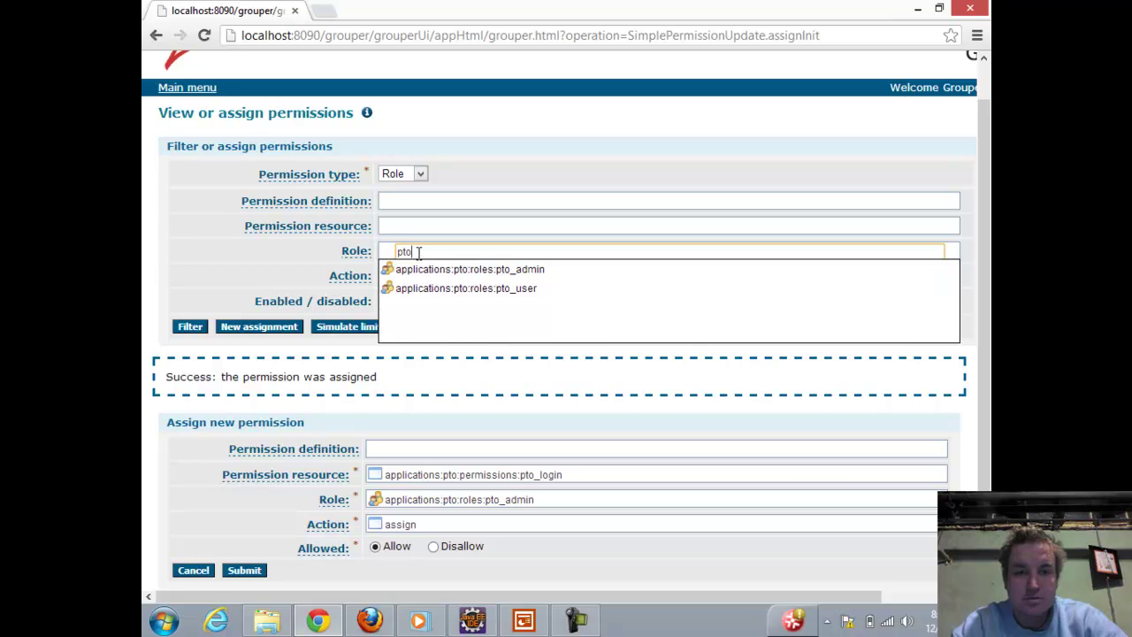
click(424, 263)
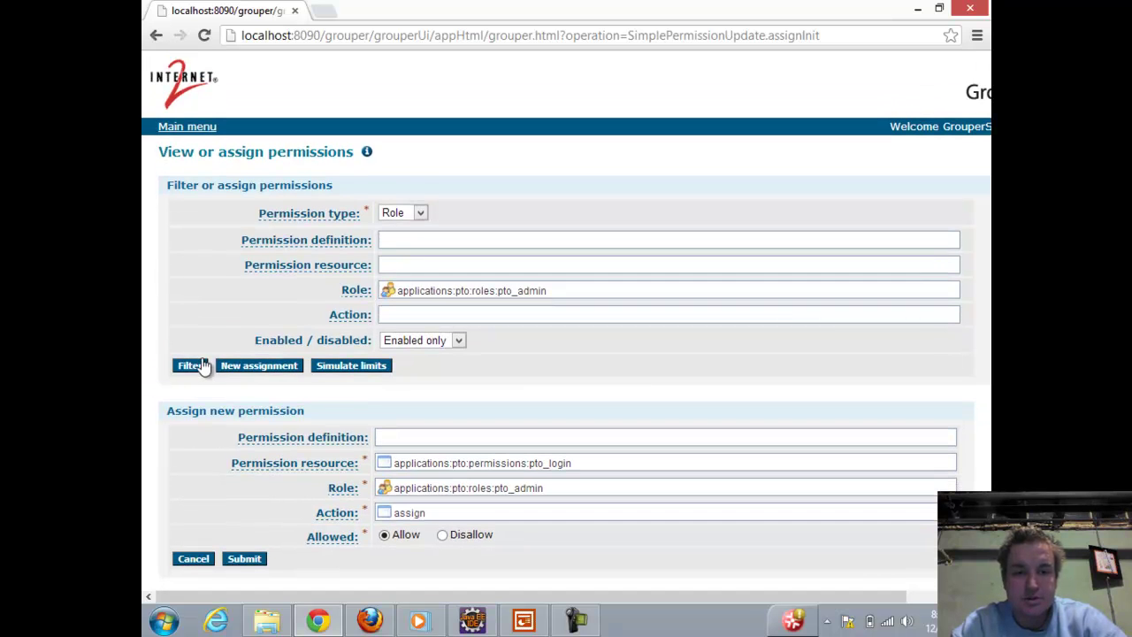
click(189, 366)
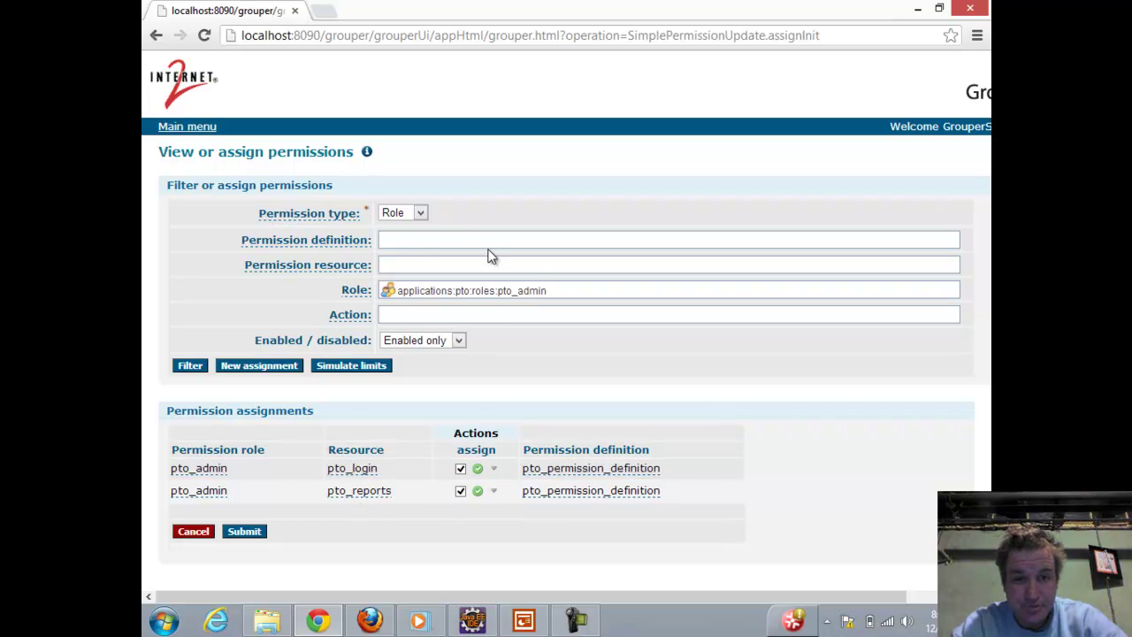
Change the permission type to Entity and filter by the same pto_admin member to check that person's permissions.
click(414, 210)
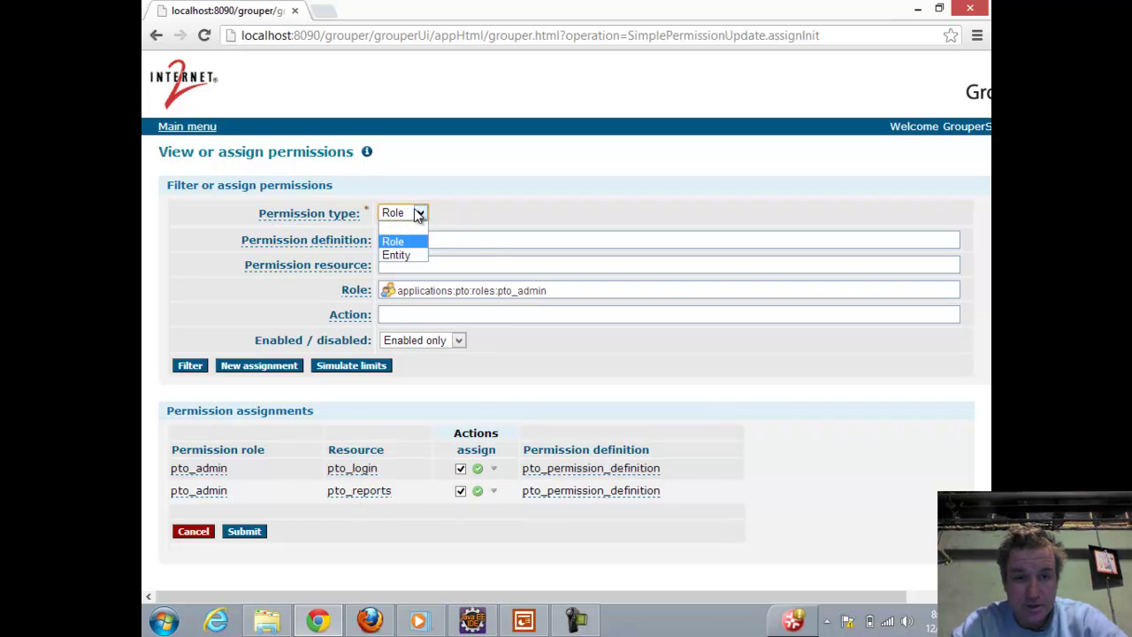
click(410, 255)
click(430, 315)
text(bar)
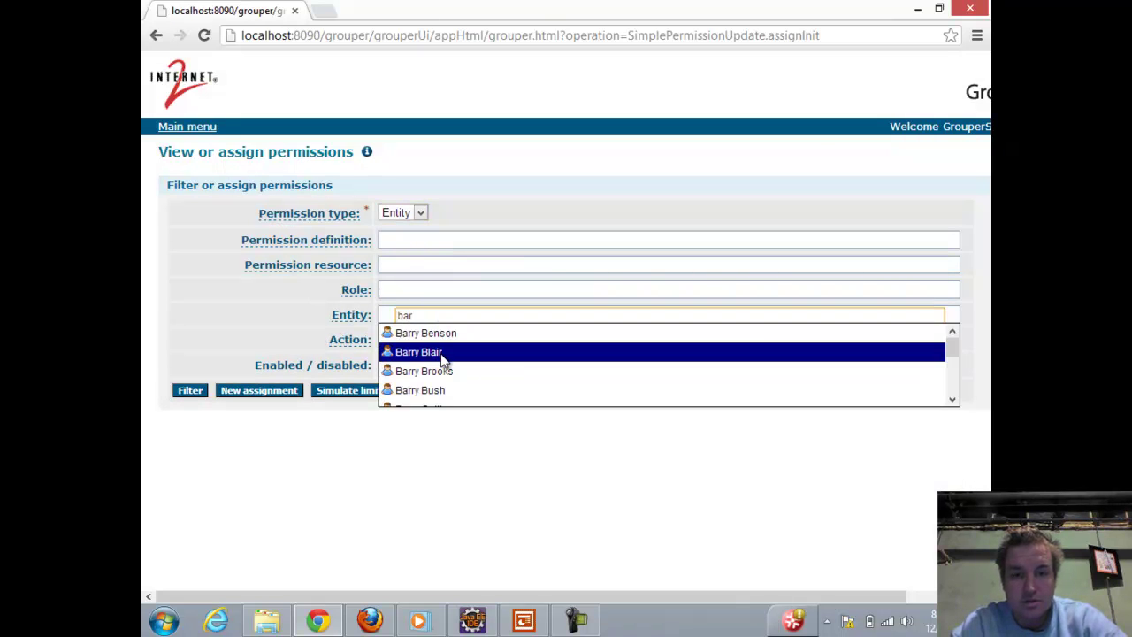
click(441, 353)
click(189, 392)
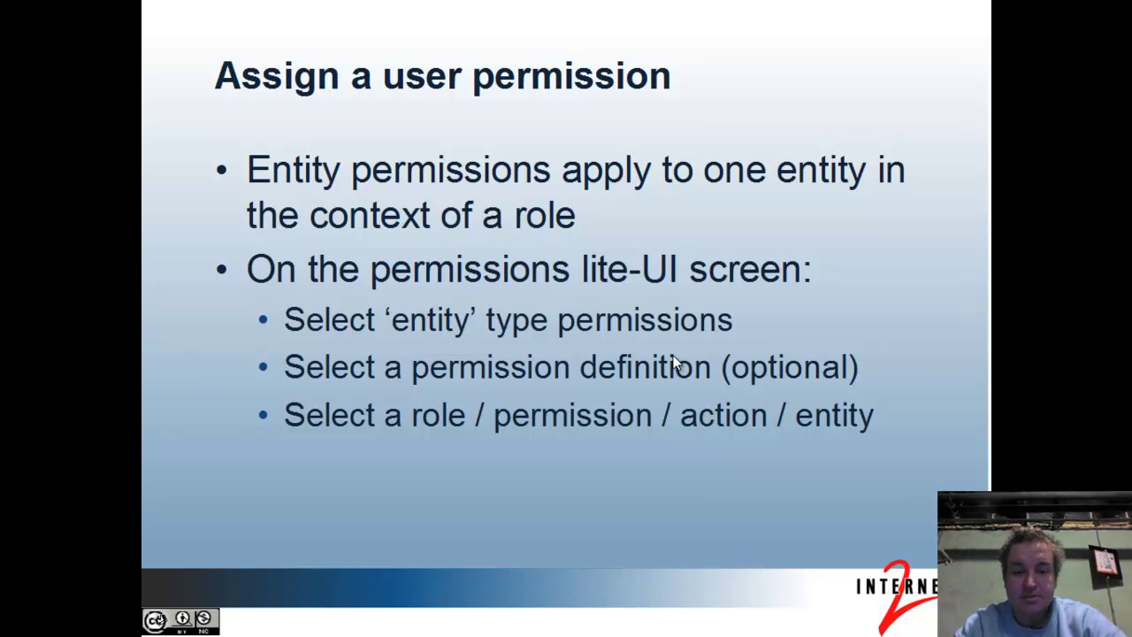
Switch to the Grouper page in Chrome and filter Entity type permissions by the resource applications:pto:permissions:pto_audits.
key(alt+Tab)
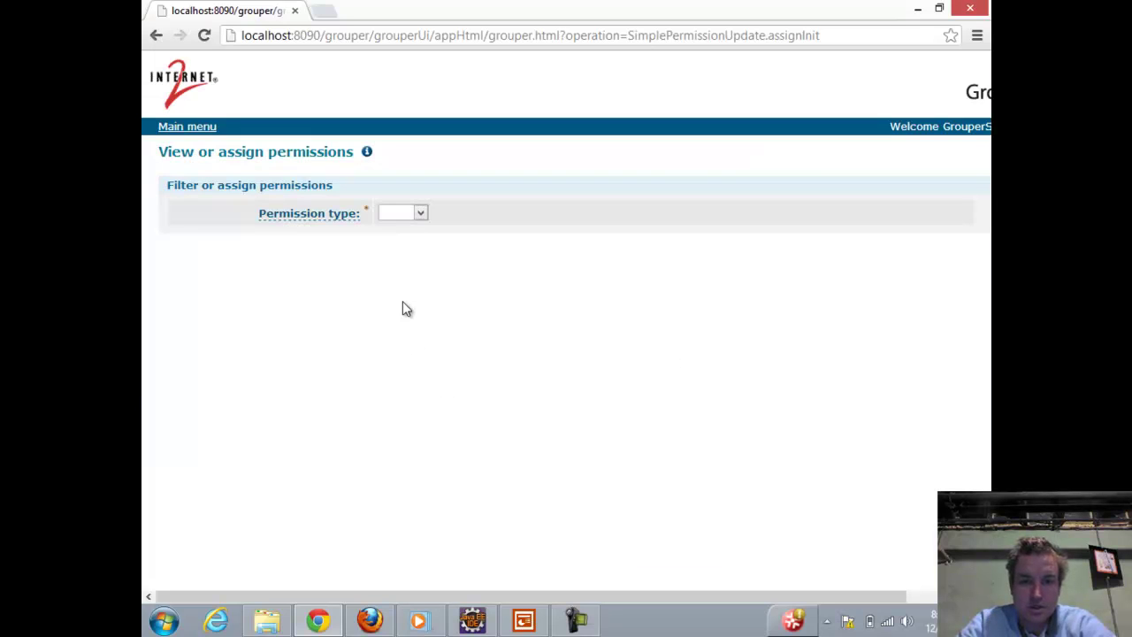
click(420, 215)
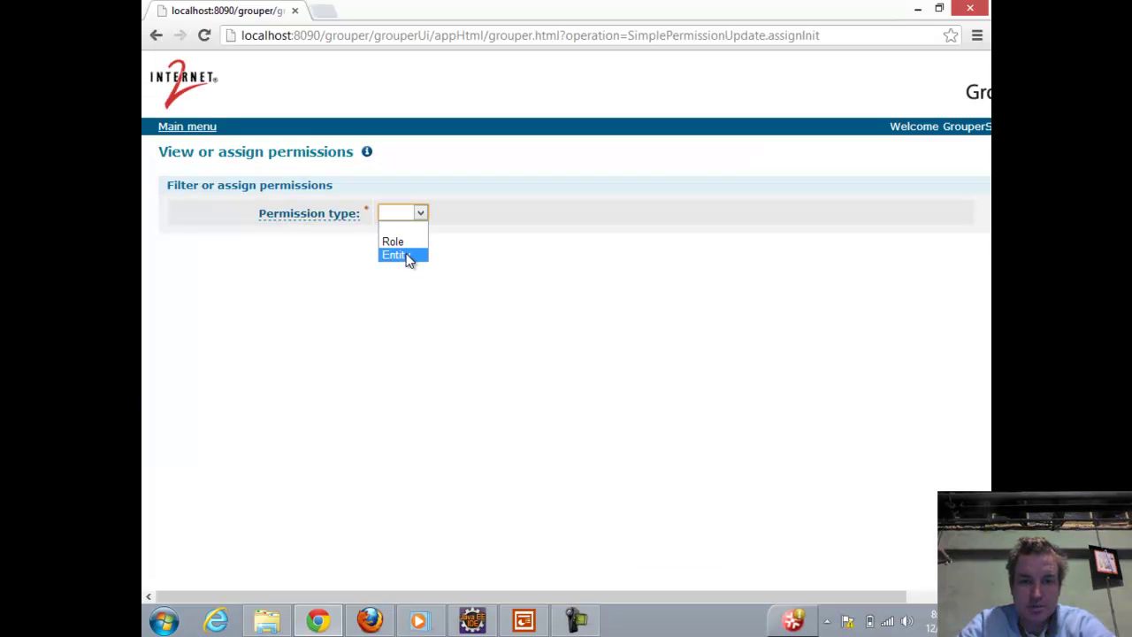
click(405, 255)
click(428, 265)
text(pto)
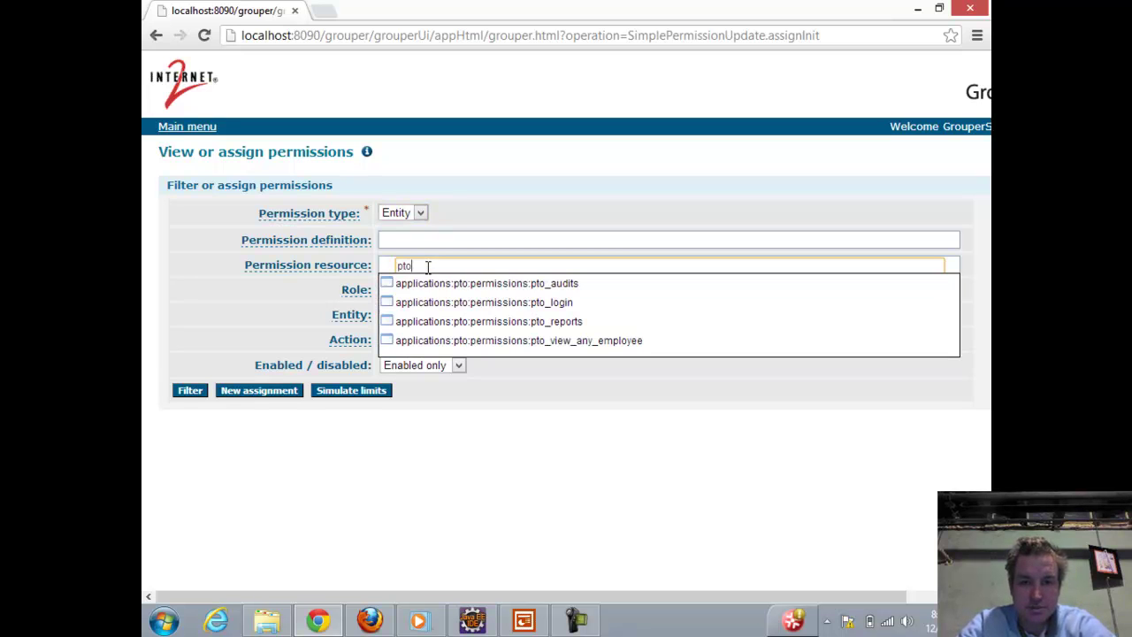
click(434, 284)
click(191, 391)
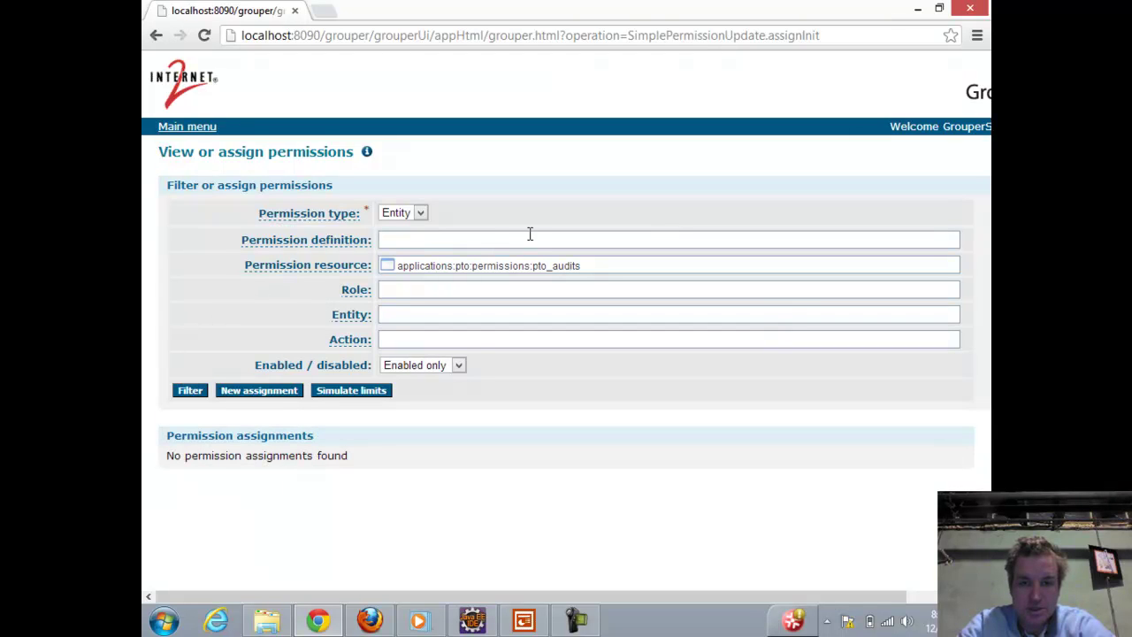
Start a new entity permission assignment for pto_audits with applications:pto:roles:pto_admin as the role.
click(257, 392)
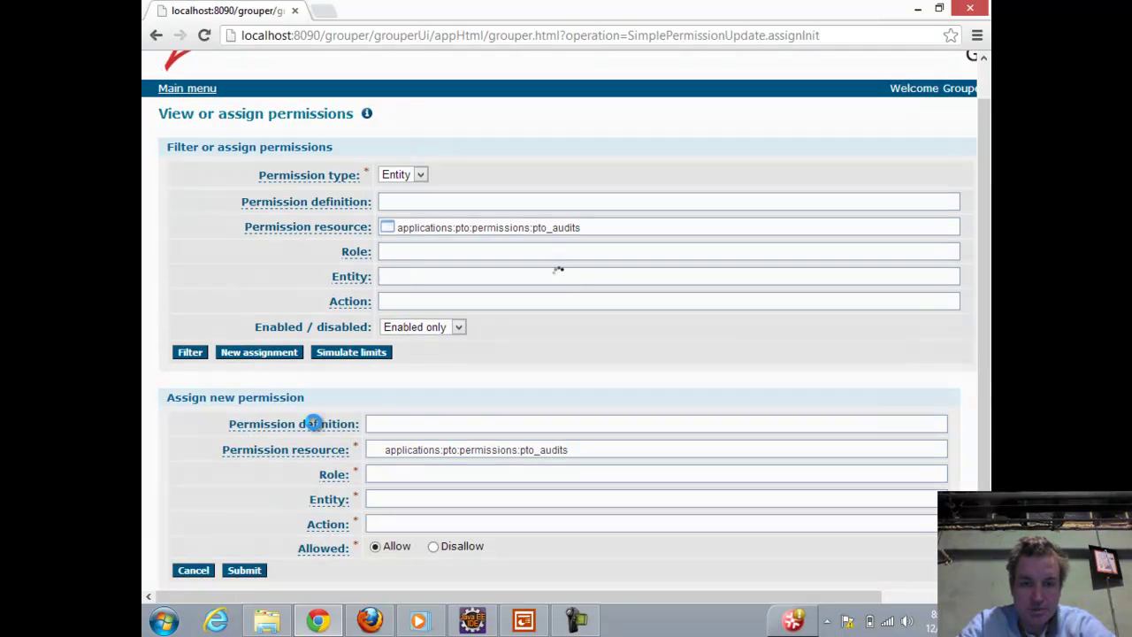
click(416, 477)
text(pto)
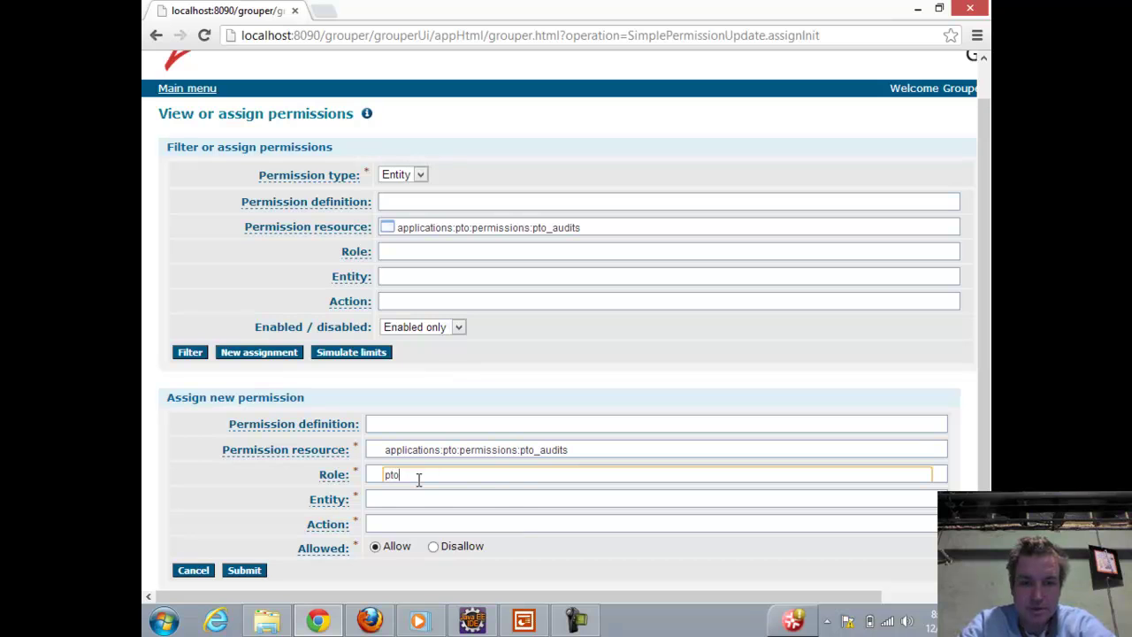
click(426, 491)
Assign the first person matching "ba" the assign action as allowed, and filter the pto_audits assignments again to review them.
click(415, 501)
text(ba)
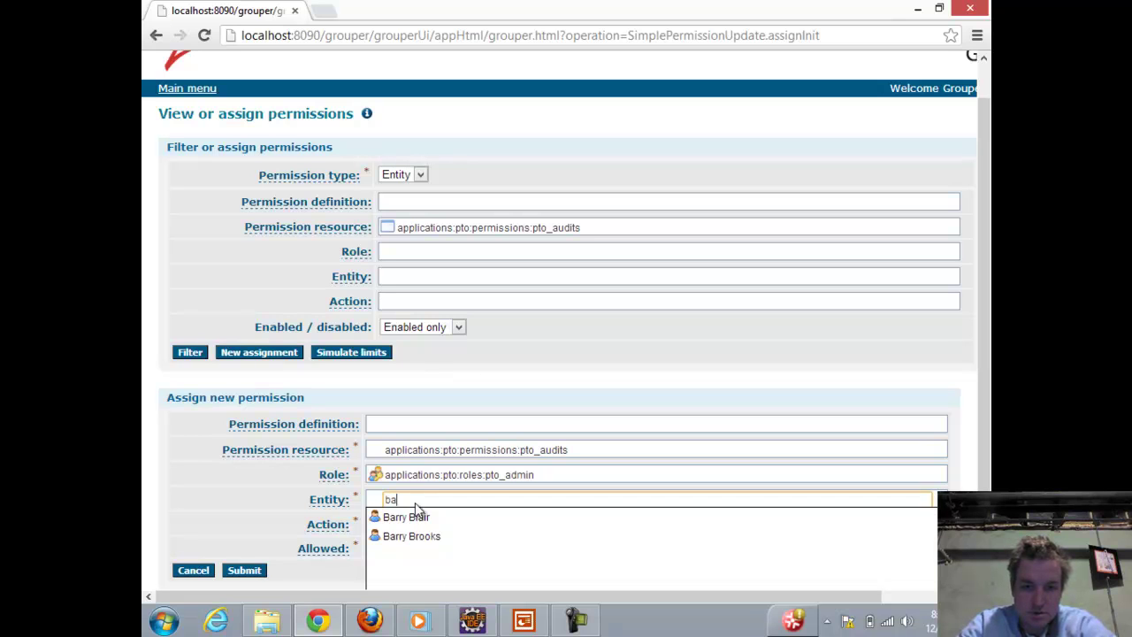
click(423, 524)
click(409, 523)
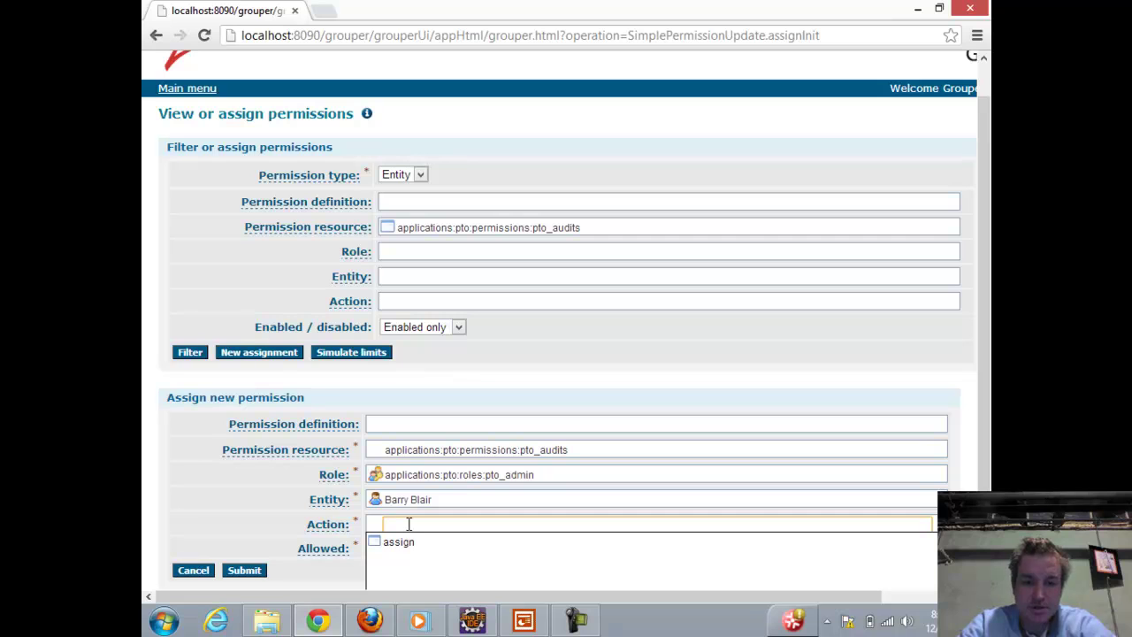
click(412, 542)
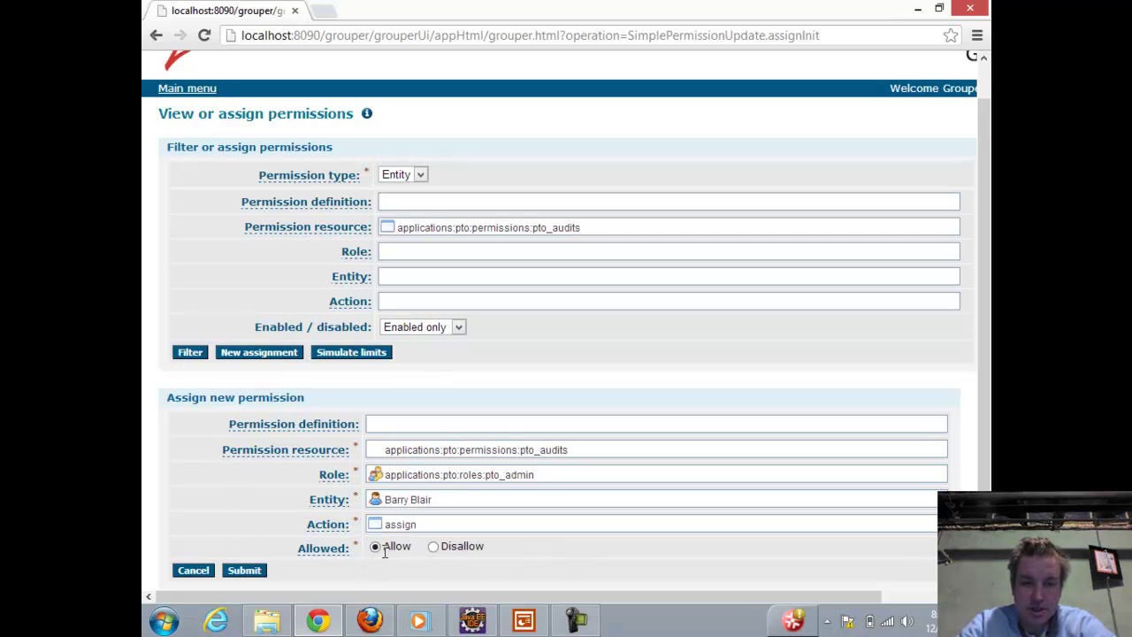
click(244, 571)
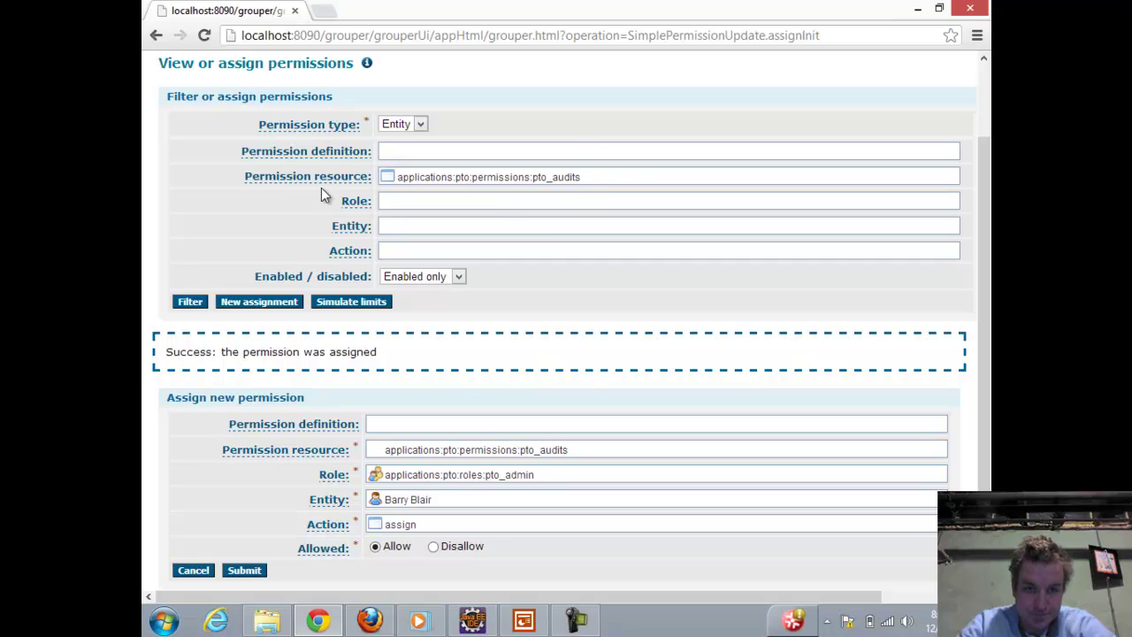
click(279, 303)
click(186, 354)
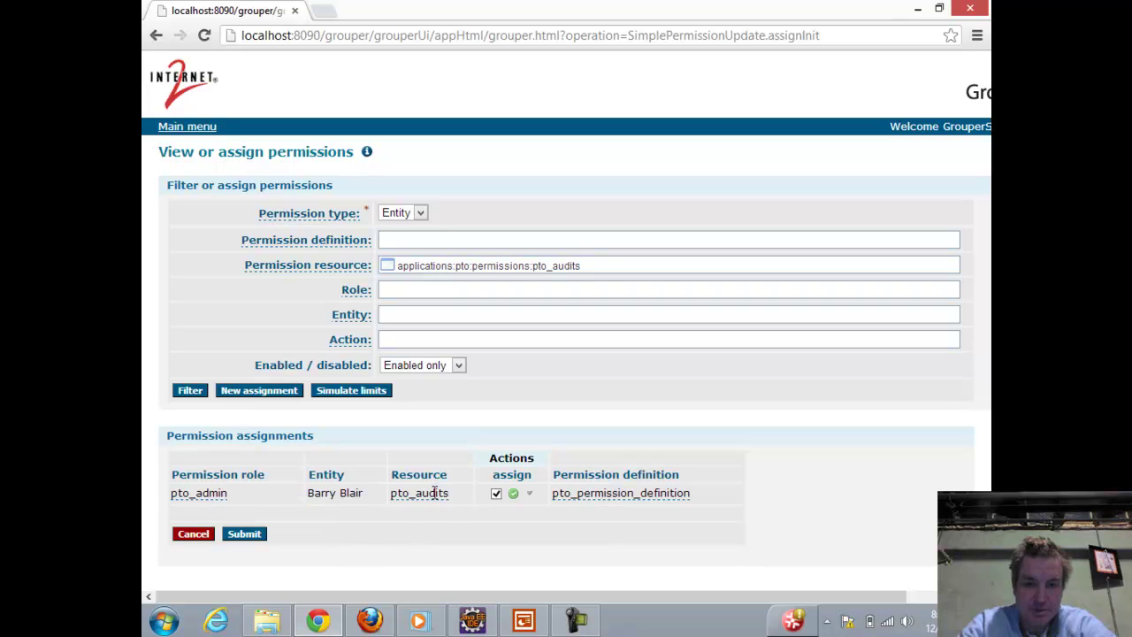
Clear the permission resource and filter the entity permissions by the second person matching "bar" to review all their assignments.
drag(594, 260, 395, 255)
key(BackSpace)
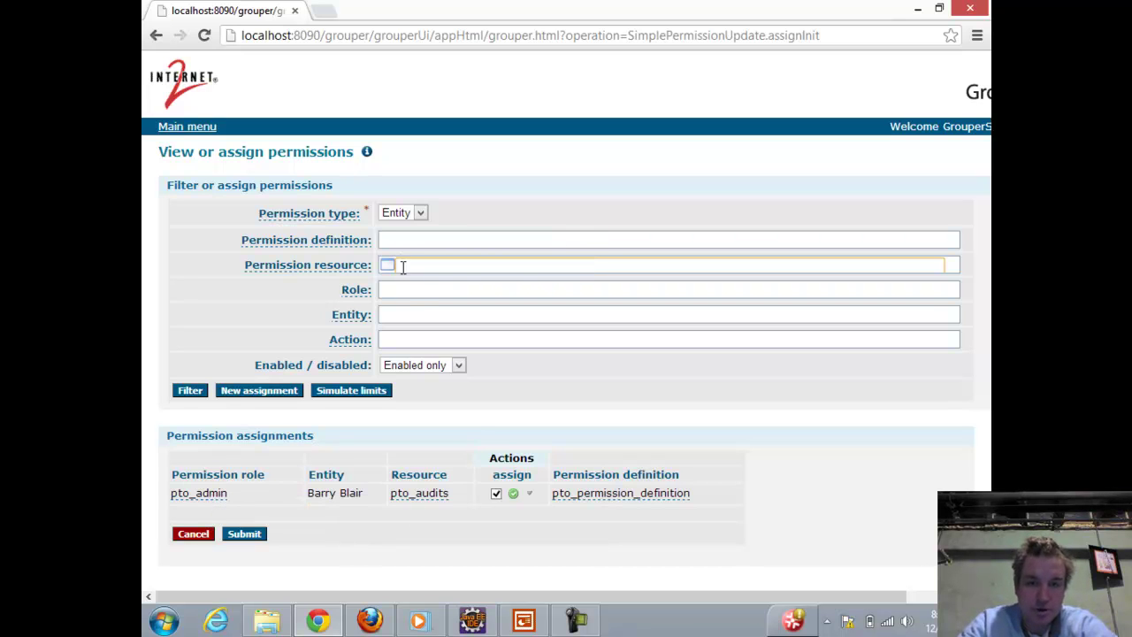
click(406, 312)
text(bar)
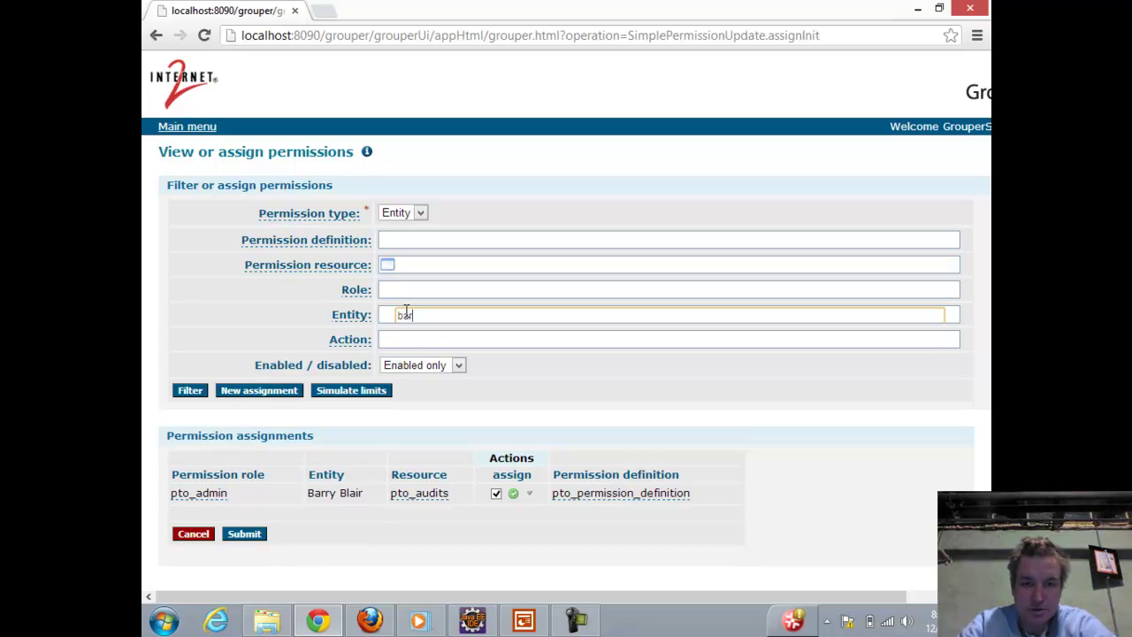
click(436, 370)
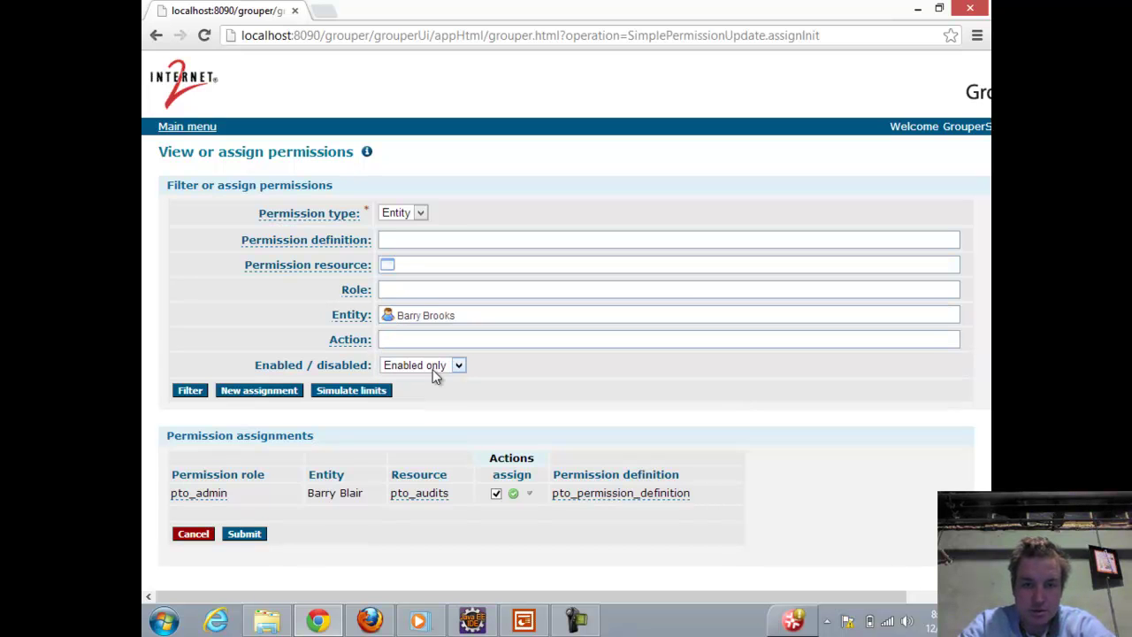
click(184, 391)
scroll(199, 353, down, 1)
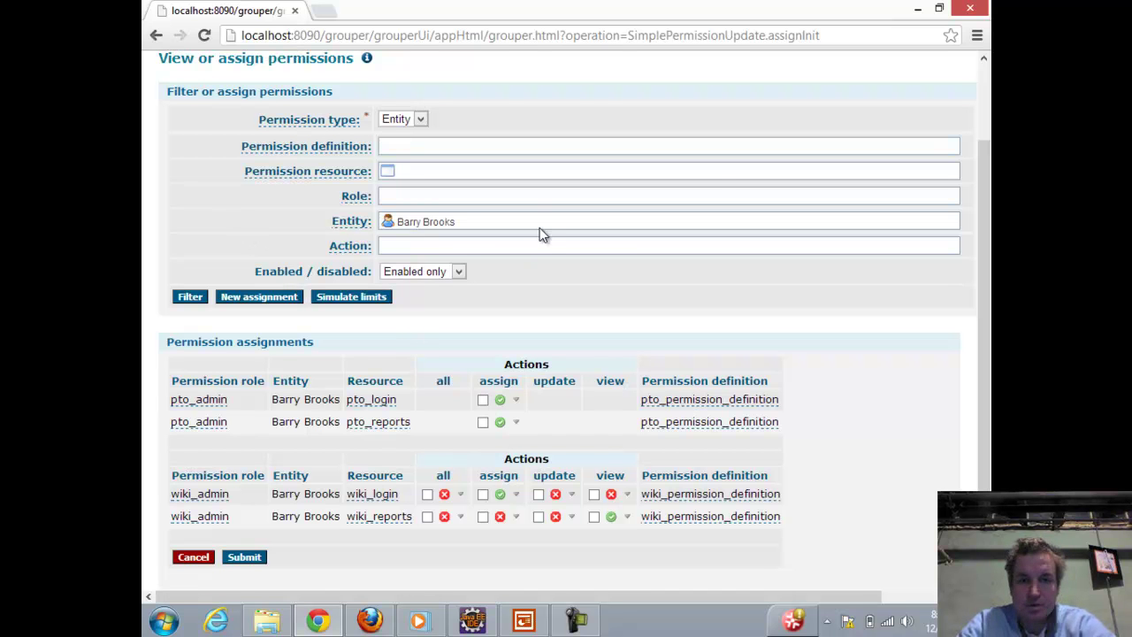
Analyze the filtered person's assign permission on pto_login under pto_admin to see its result reason, and close the analysis.
key(alt+Tab)
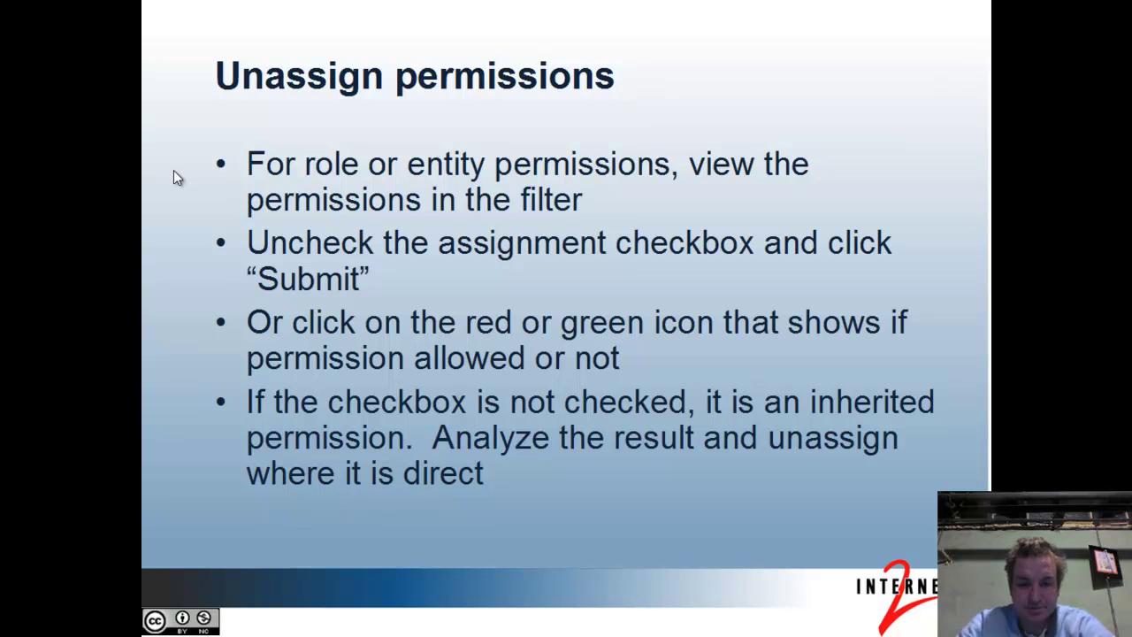
key(alt+Tab)
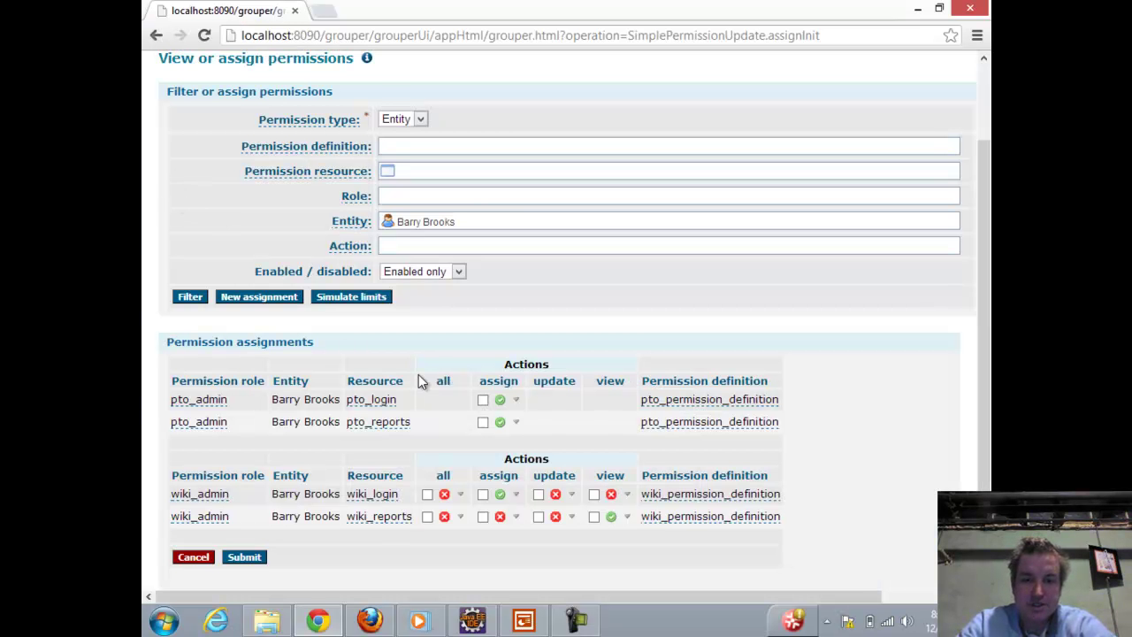
click(518, 405)
click(552, 432)
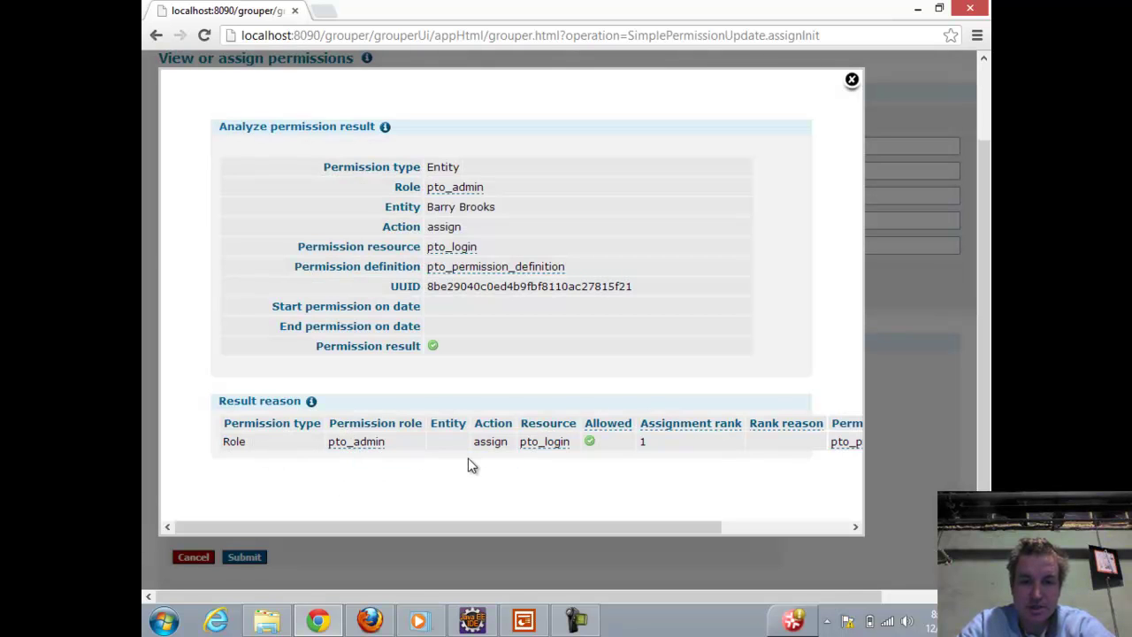
click(852, 80)
Change the permission type to Role and filter by the role applications:pto:roles:pto_admin.
click(407, 118)
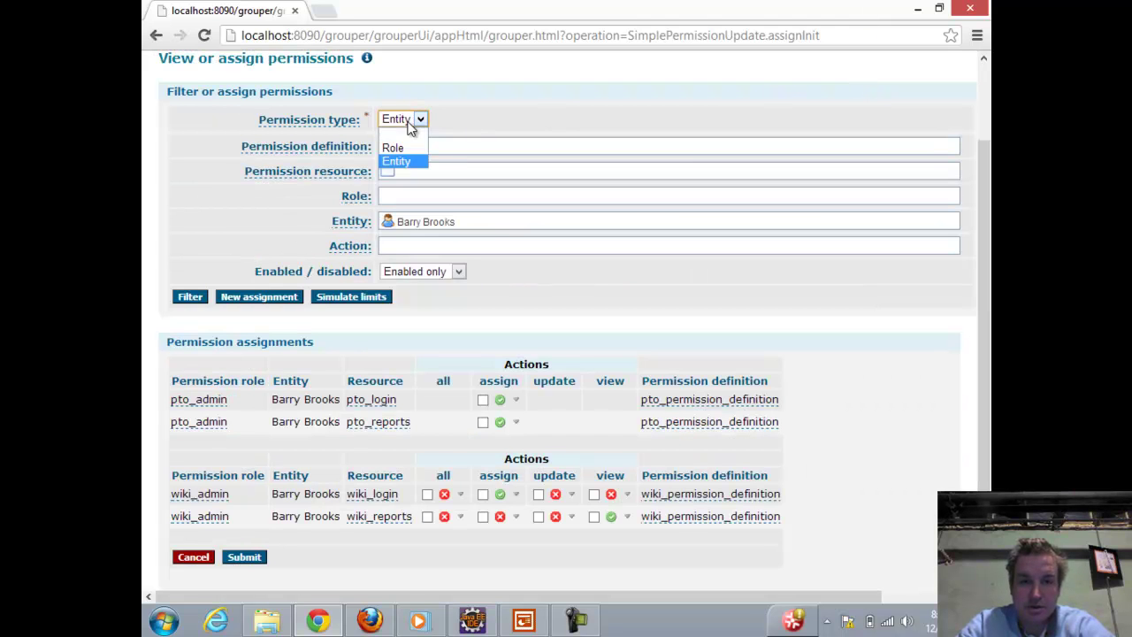
click(409, 148)
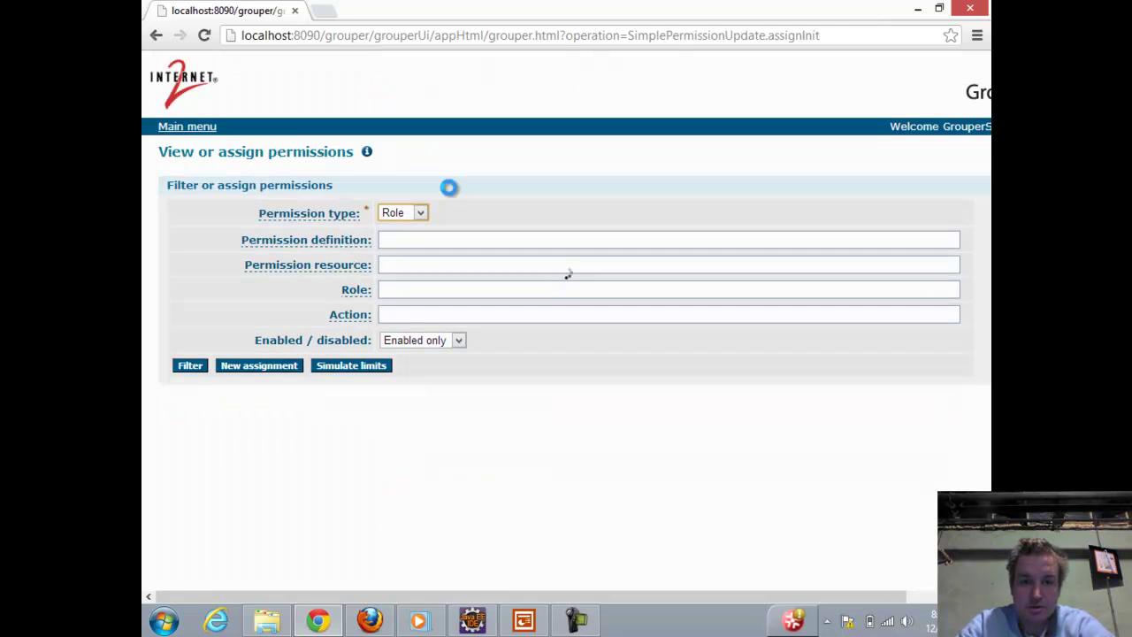
click(432, 292)
text(pt)
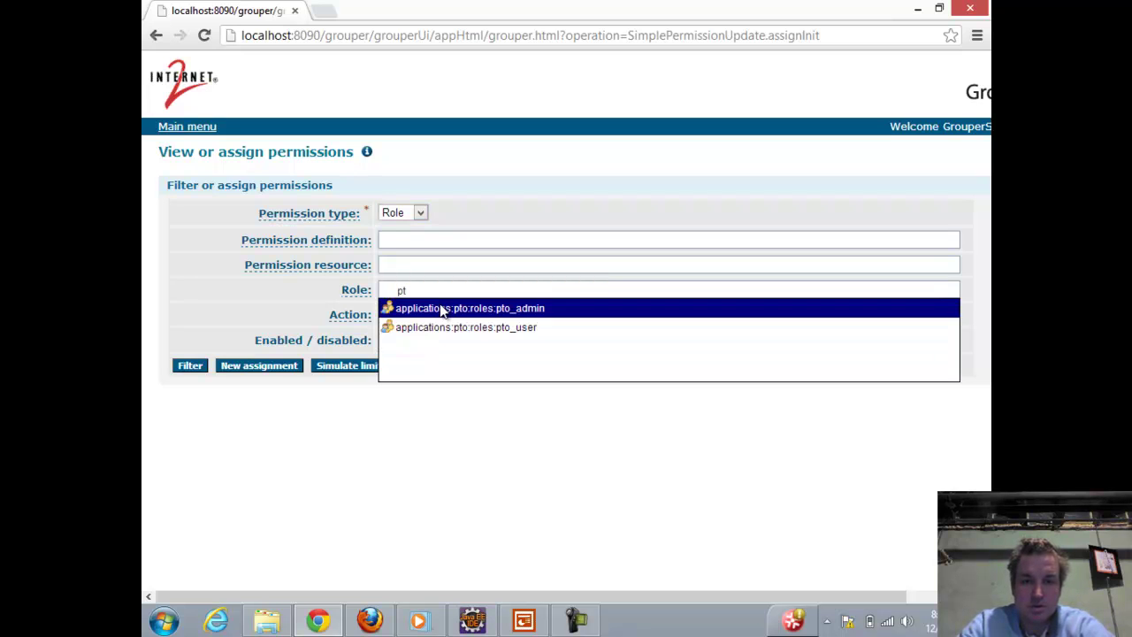
click(439, 308)
click(188, 366)
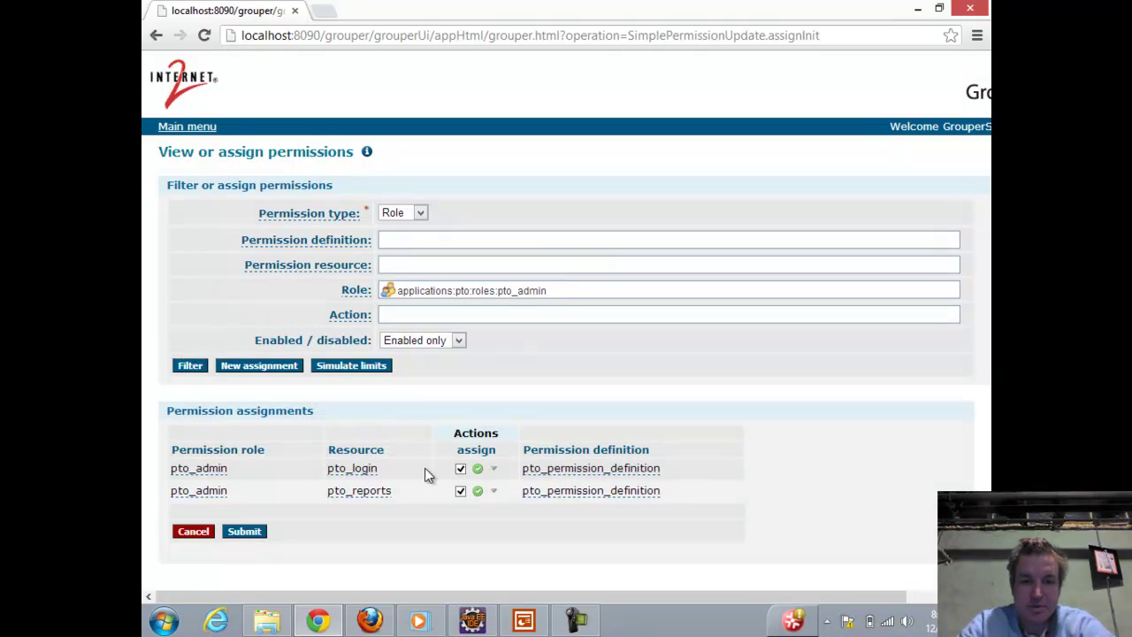
Unassign the assign action on pto_login from the pto_admin role and submit the change.
click(460, 469)
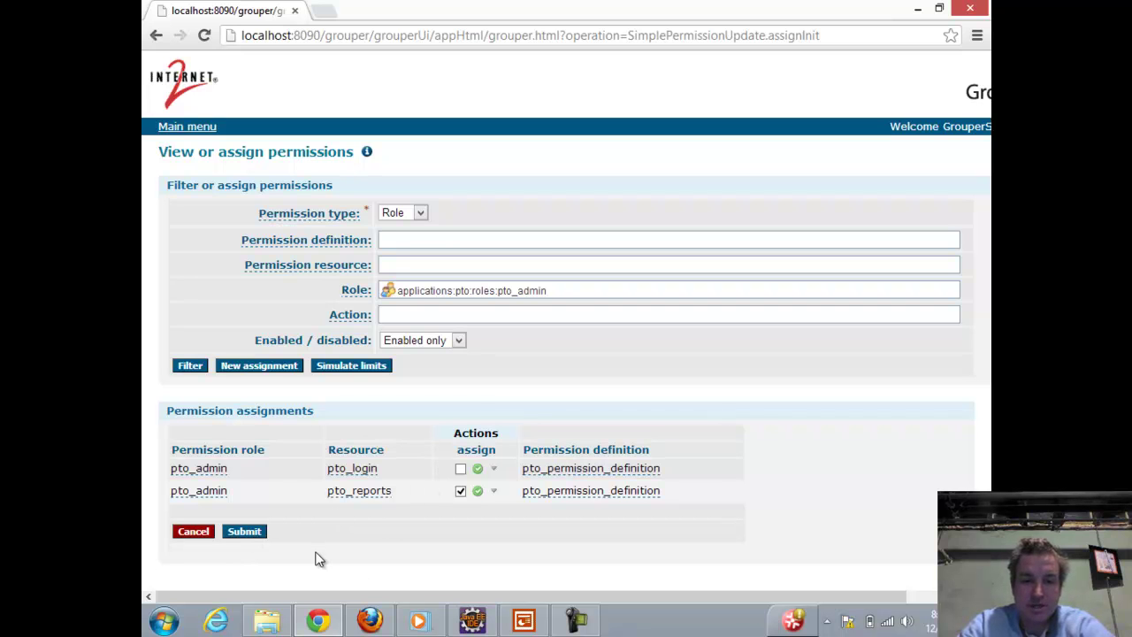
click(245, 532)
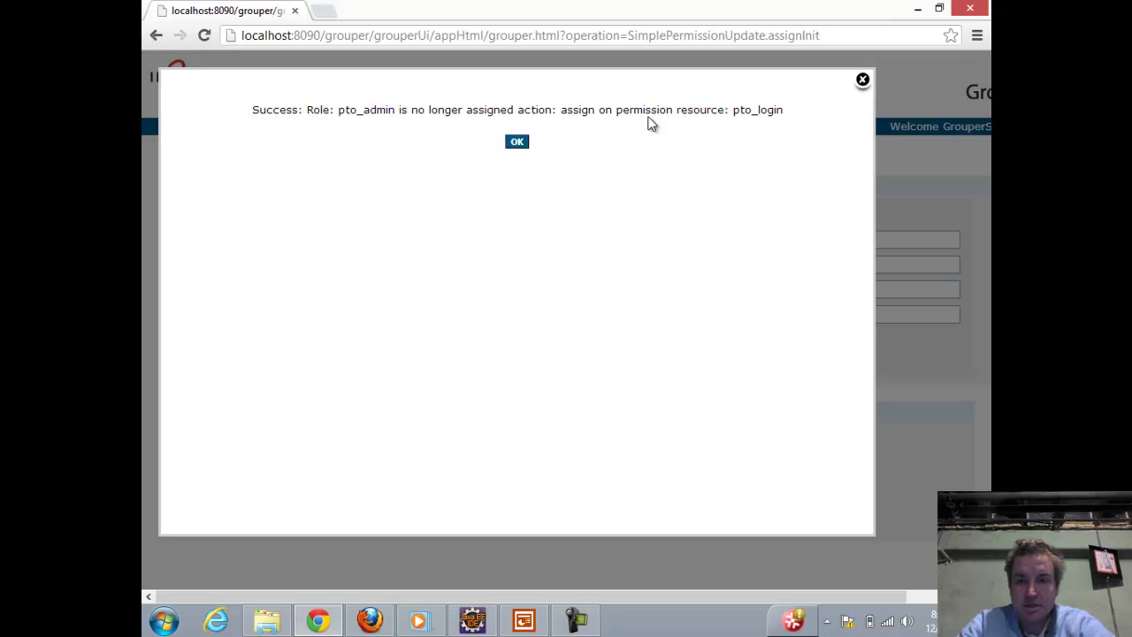
click(517, 143)
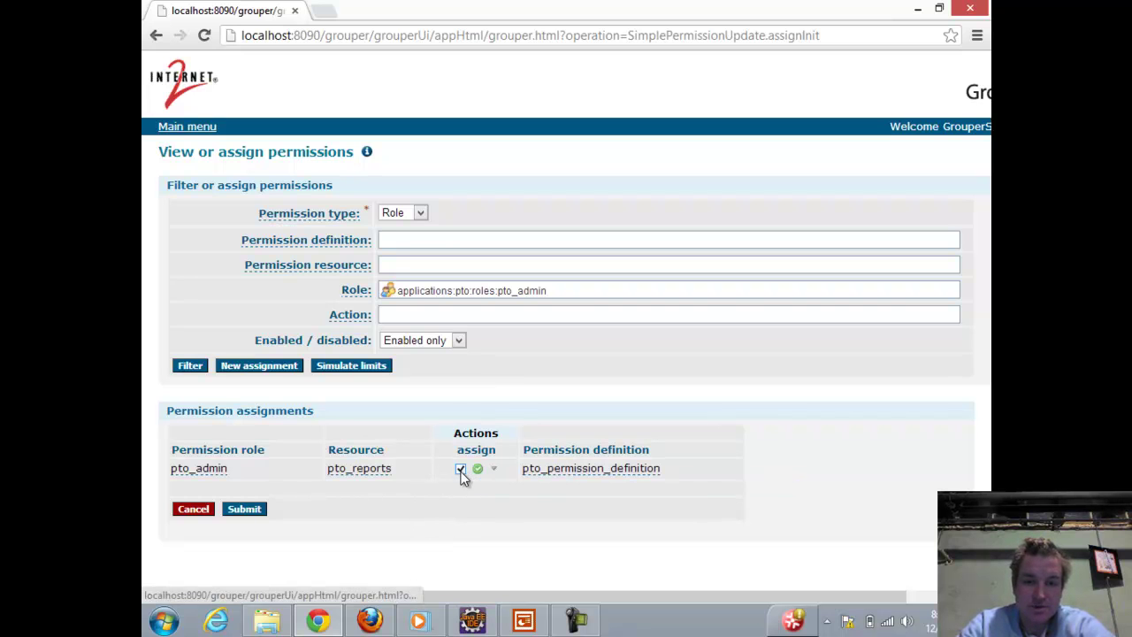
Revoke the pto_admin role's assign permission on pto_reports directly through its allowed indicator.
mouse_move(479, 475)
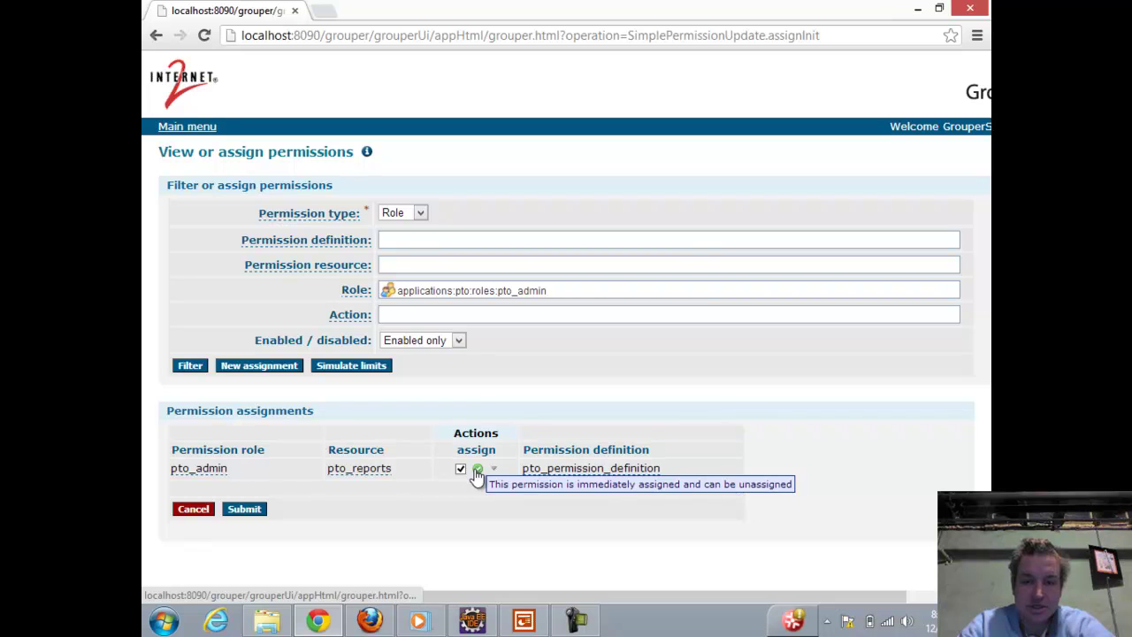
click(477, 473)
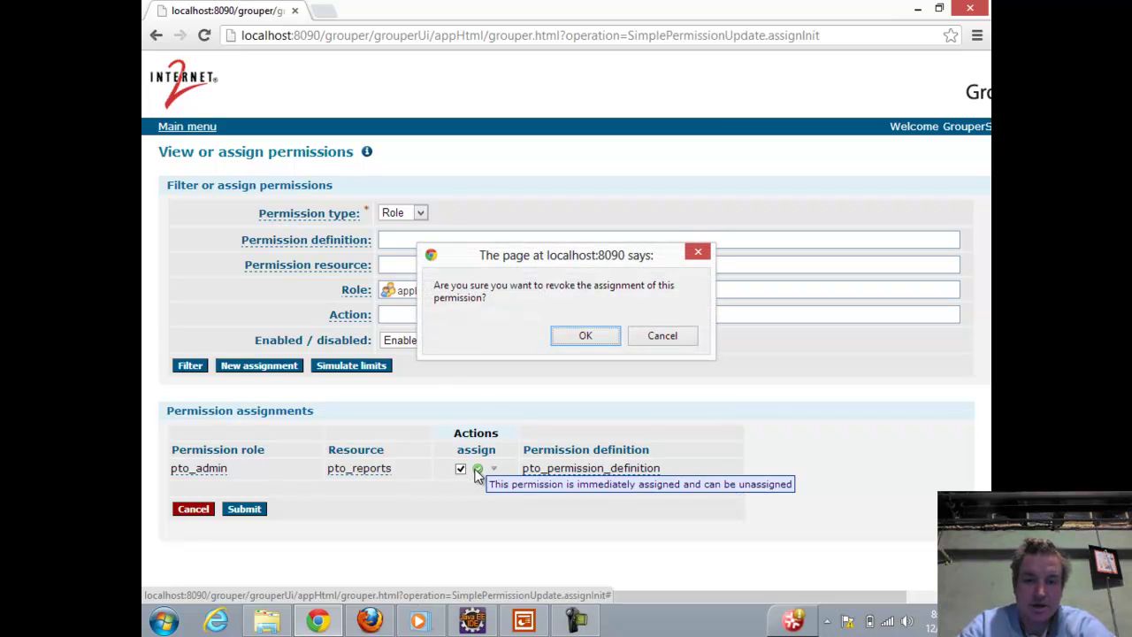
click(586, 337)
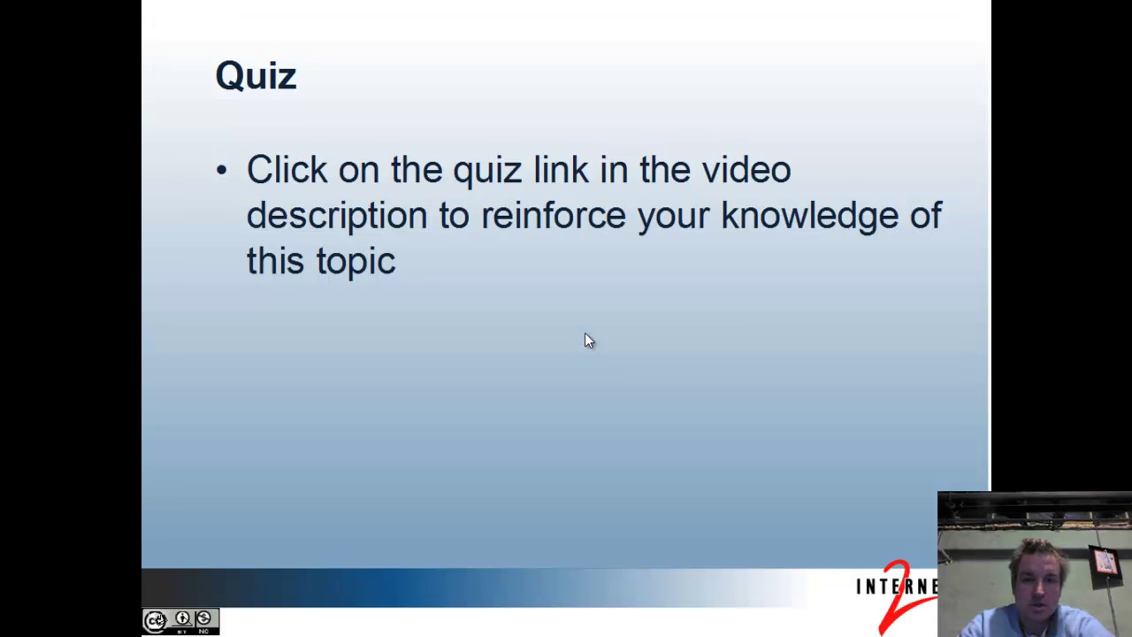